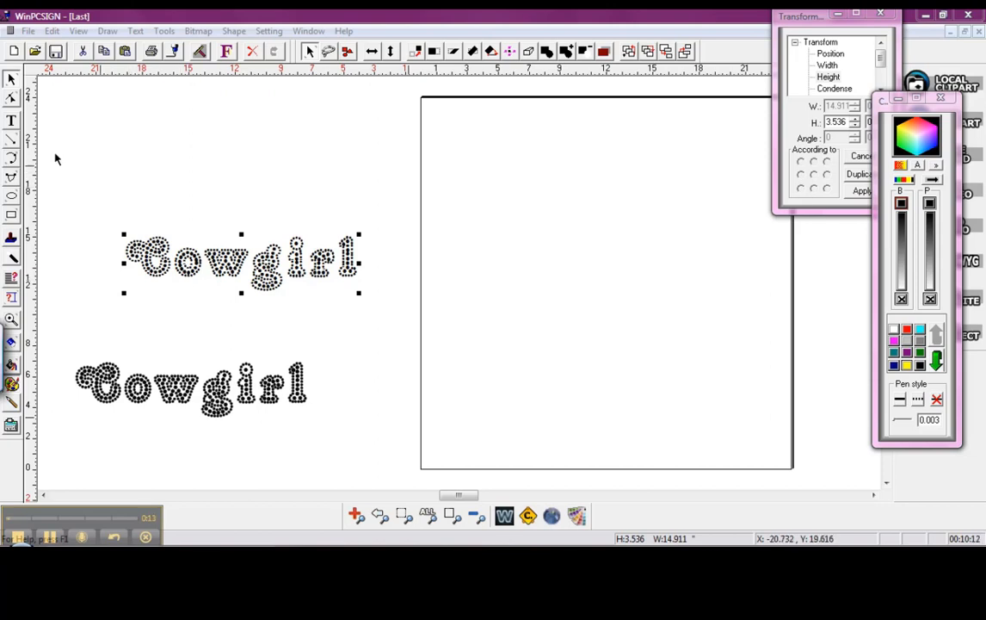
Step: Add the text "Cowgirl" inside the page using the font Rt TTF Font Sweet and Sexy
click(11, 121)
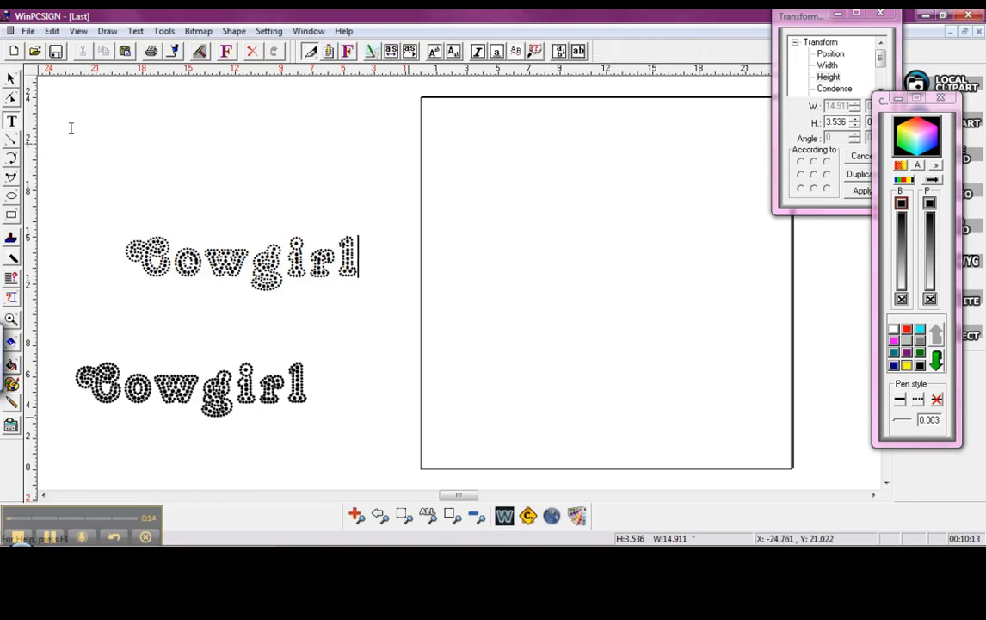
click(226, 51)
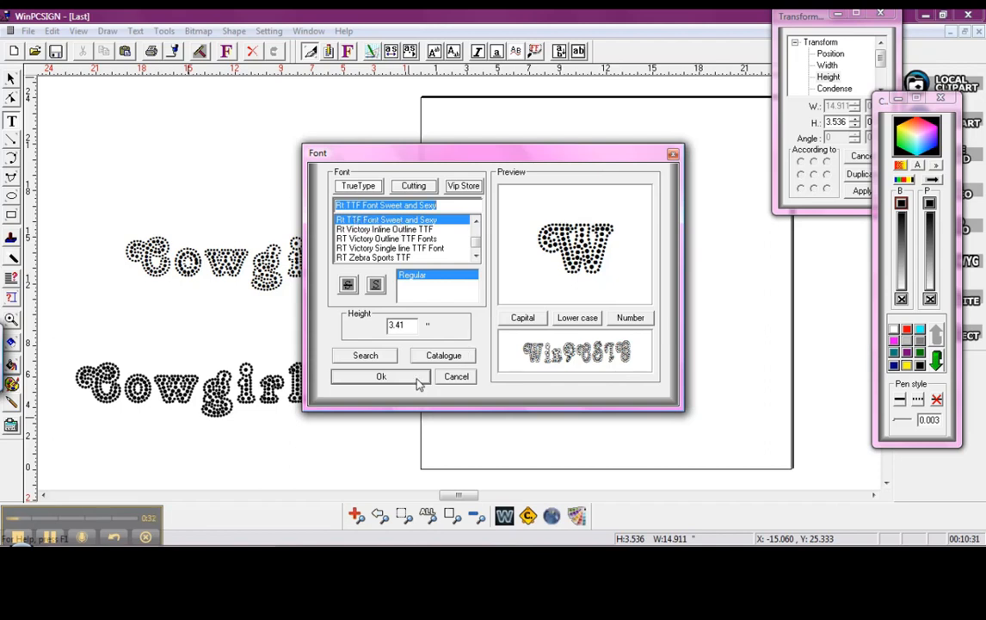
click(381, 376)
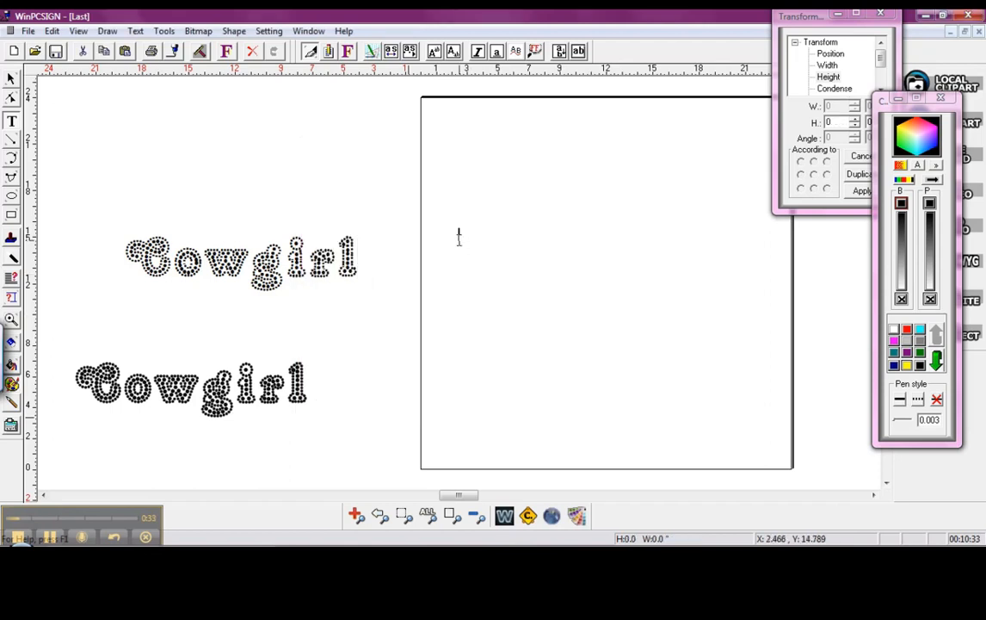
click(459, 236)
text(Cowgirl)
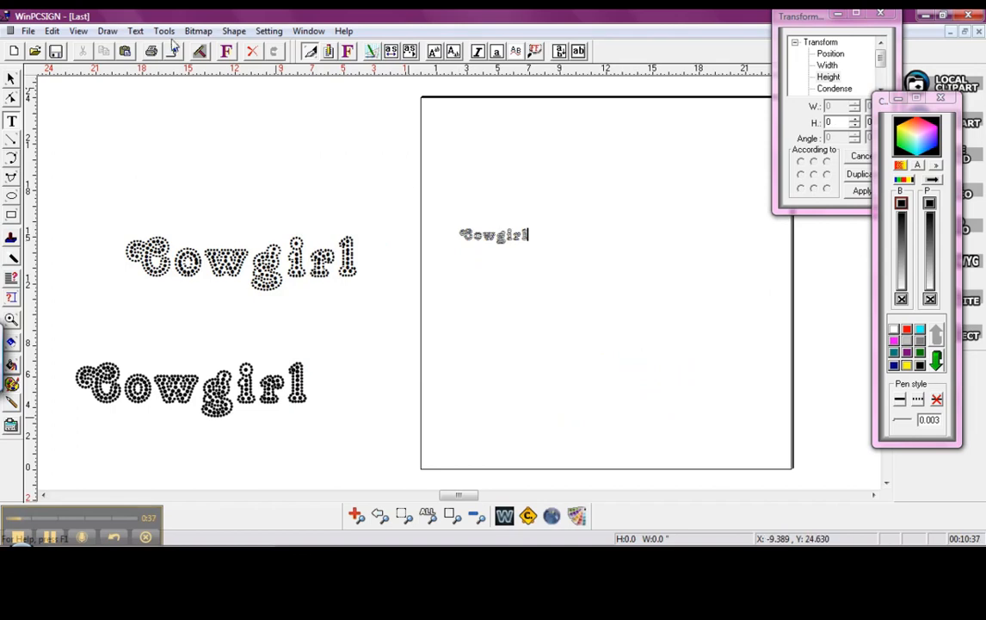
key(Escape)
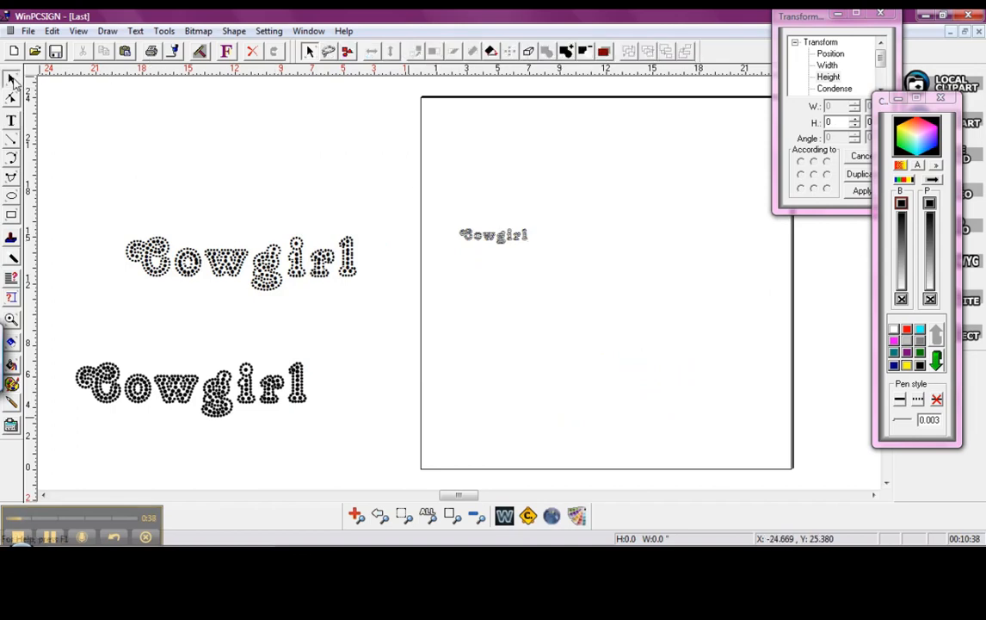
Step: Enlarge the new word to about 3.37 in high and 14.23 in wide and move it to the page's left edge
click(469, 235)
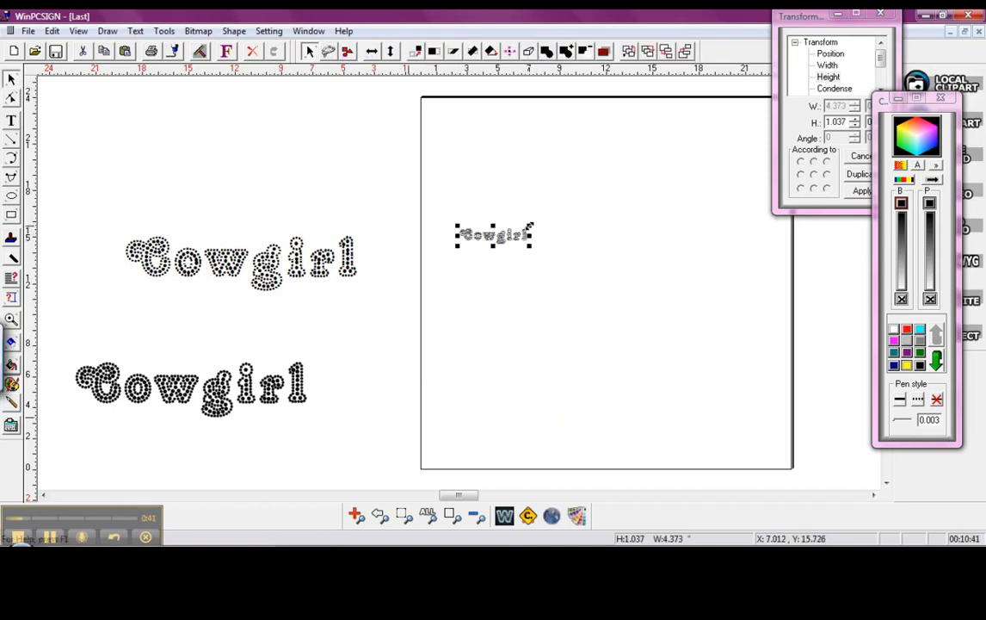
drag(534, 225, 682, 189)
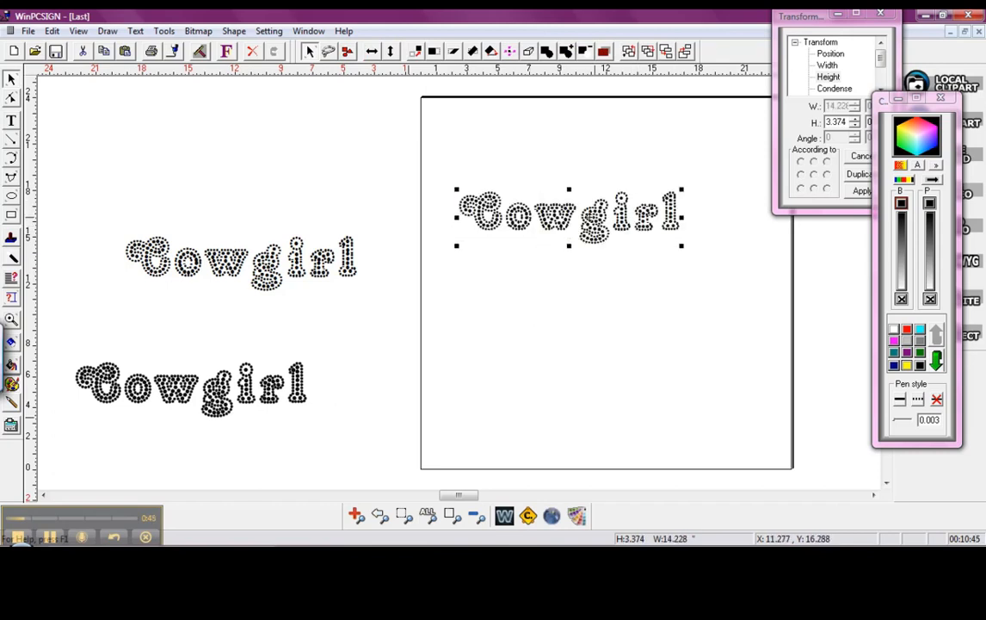
drag(583, 215, 555, 277)
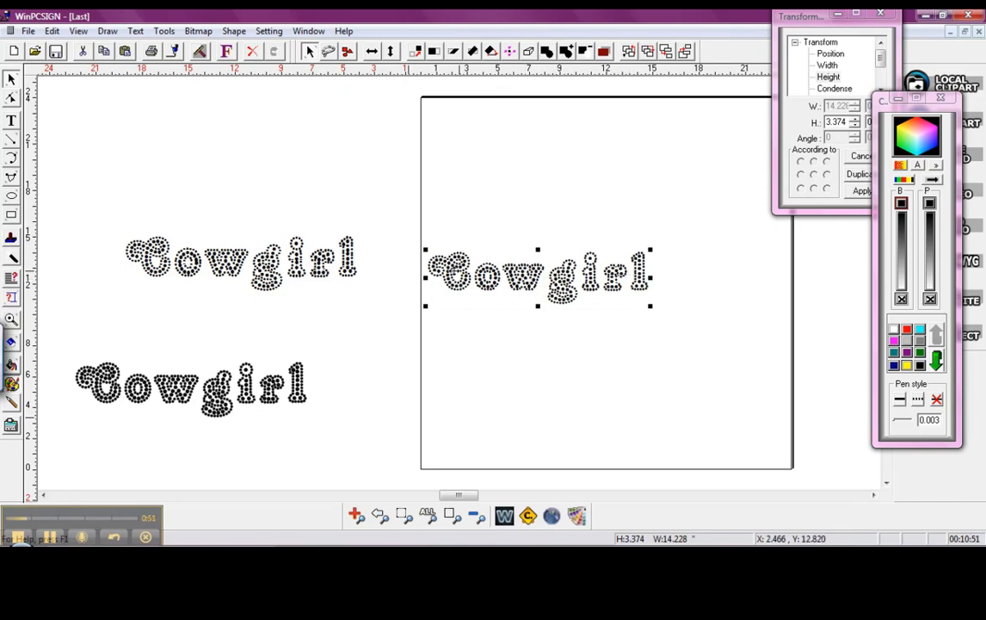
Step: Draw a rectangle about 1.9 by 0.9 in above the new word's first letter and open the rhinestone settings
click(13, 319)
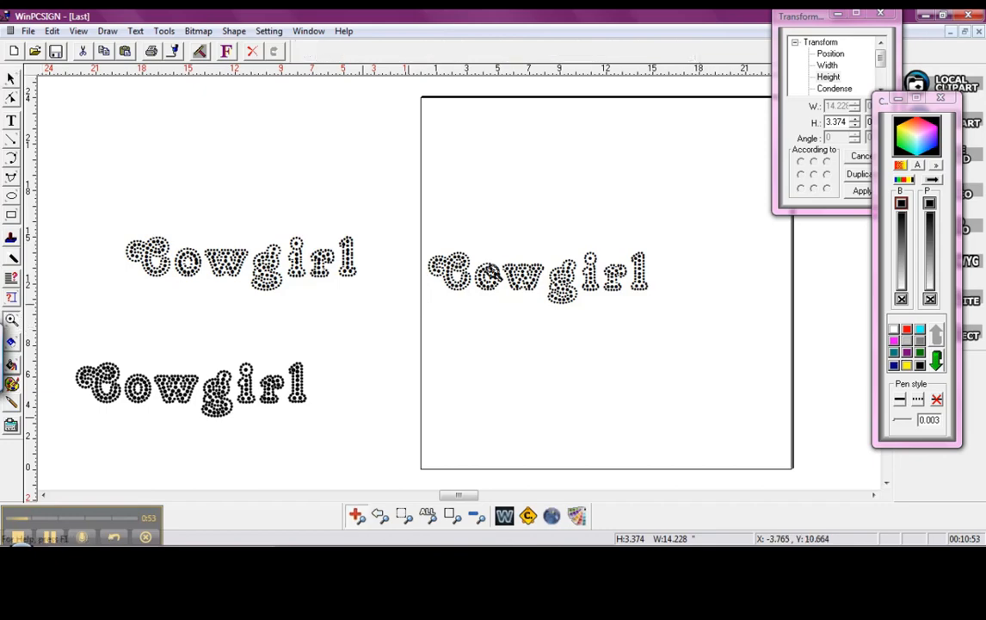
drag(430, 249, 519, 308)
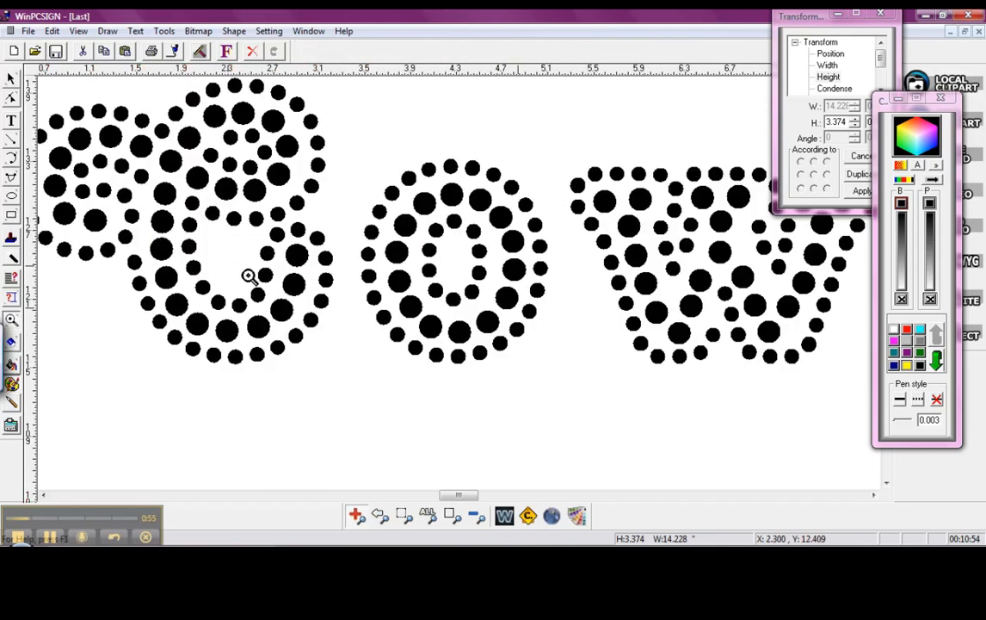
click(476, 514)
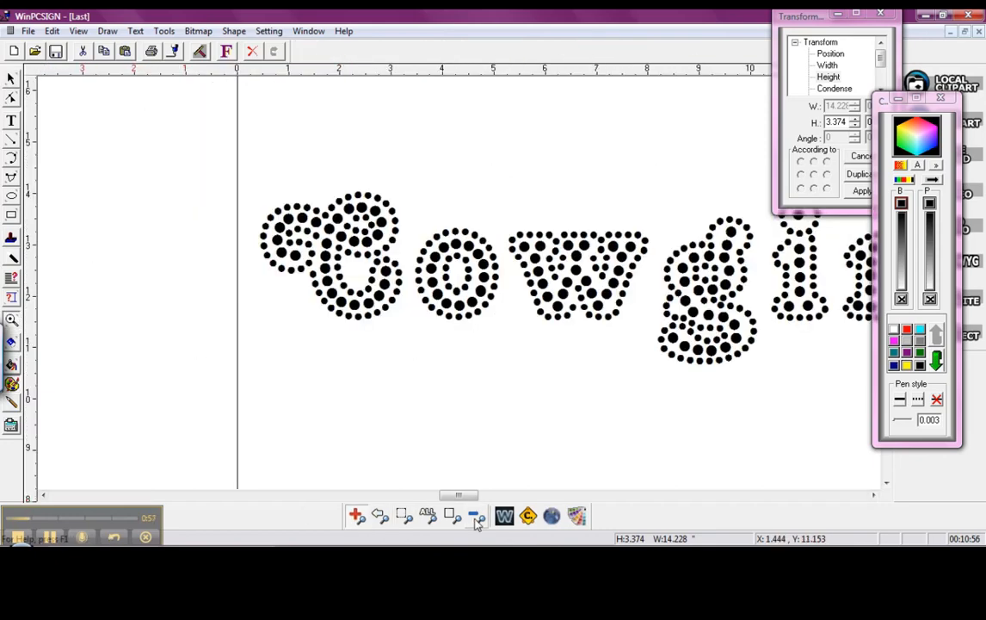
click(476, 515)
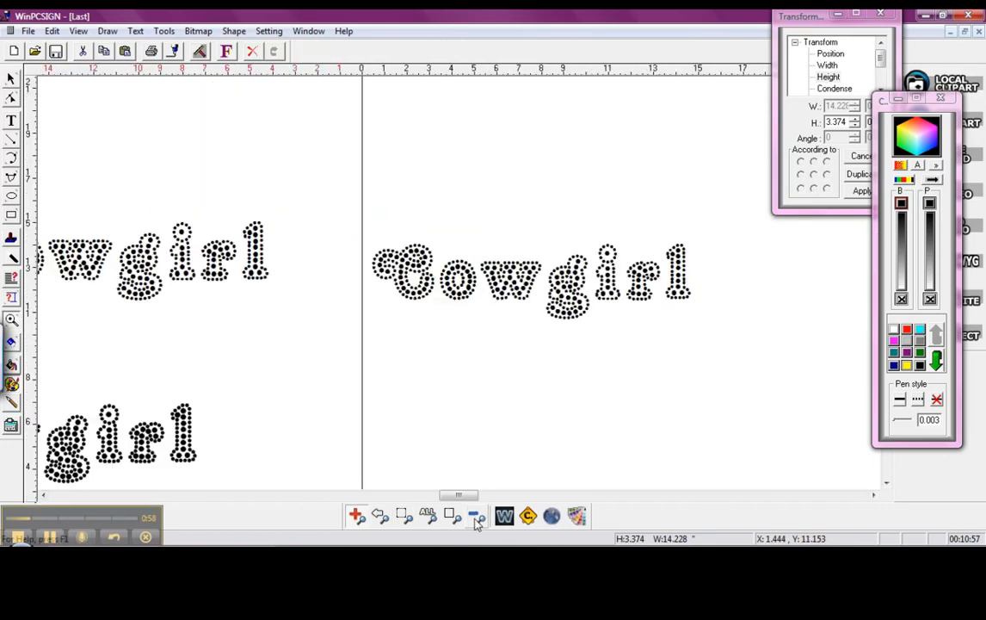
click(12, 79)
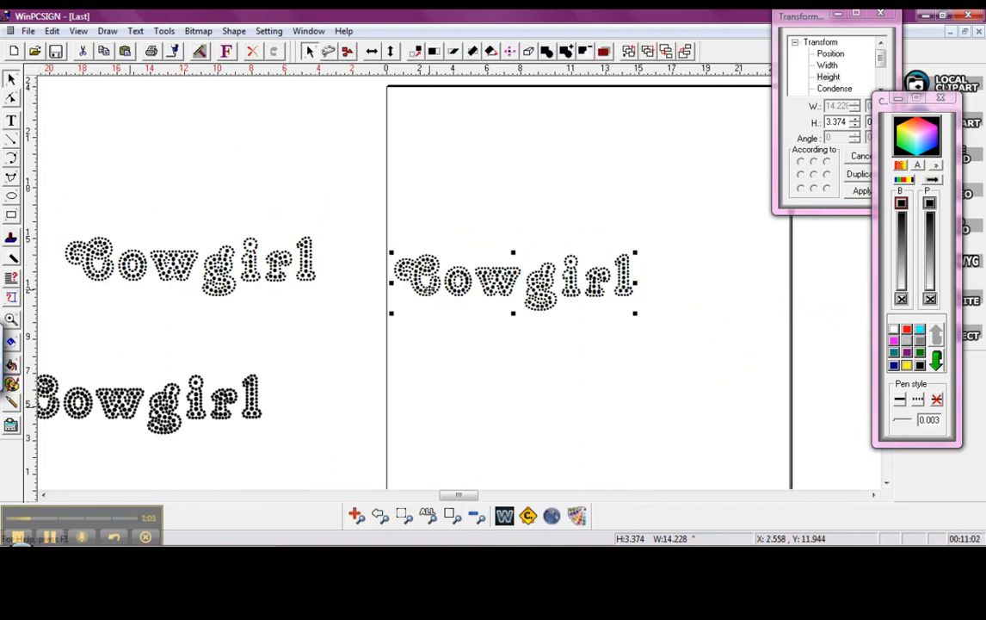
click(11, 216)
drag(397, 227, 428, 240)
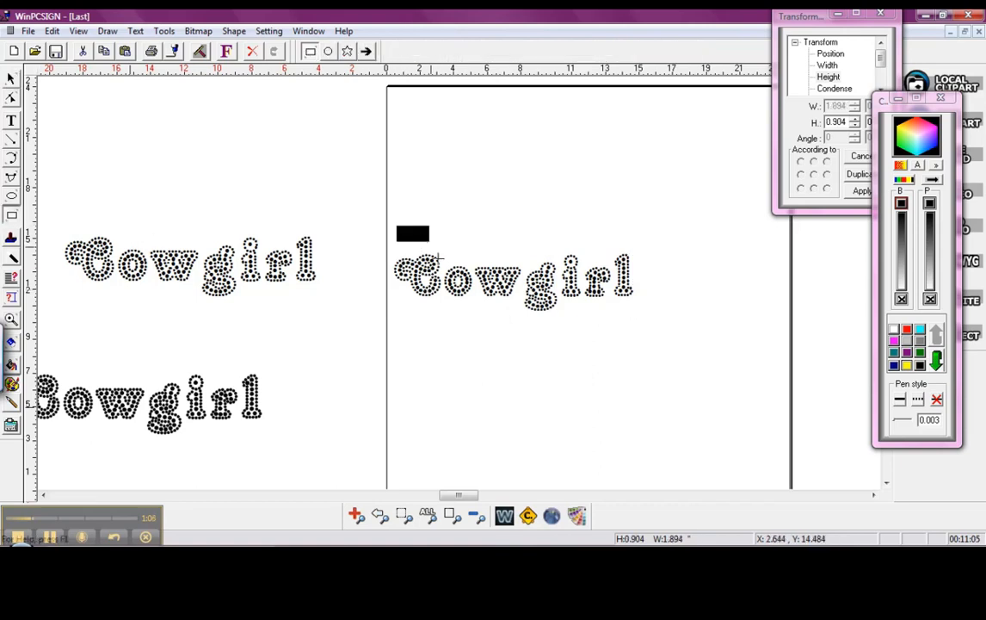
click(553, 518)
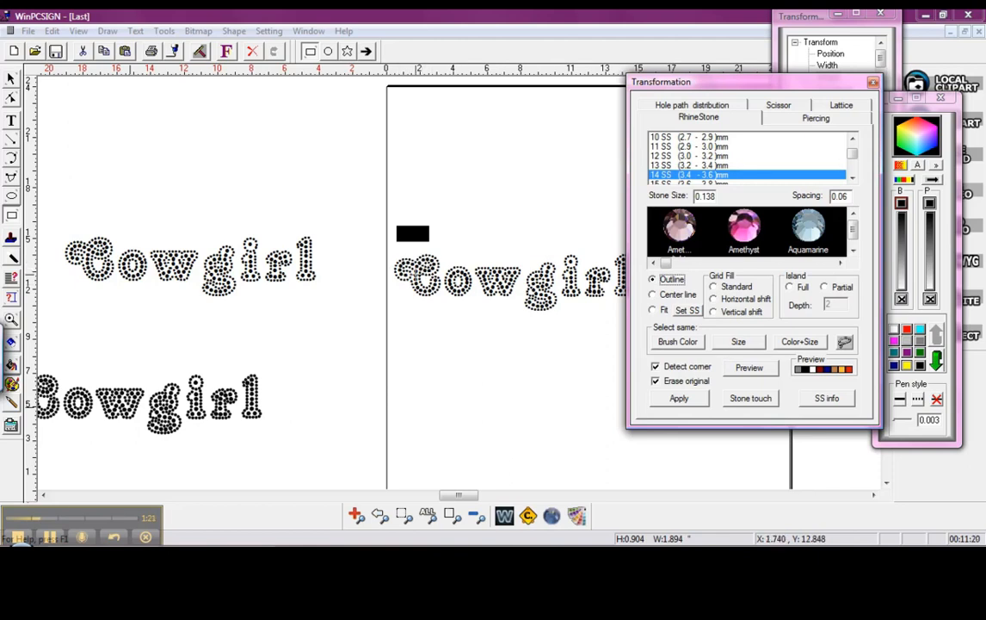
drag(405, 281, 434, 313)
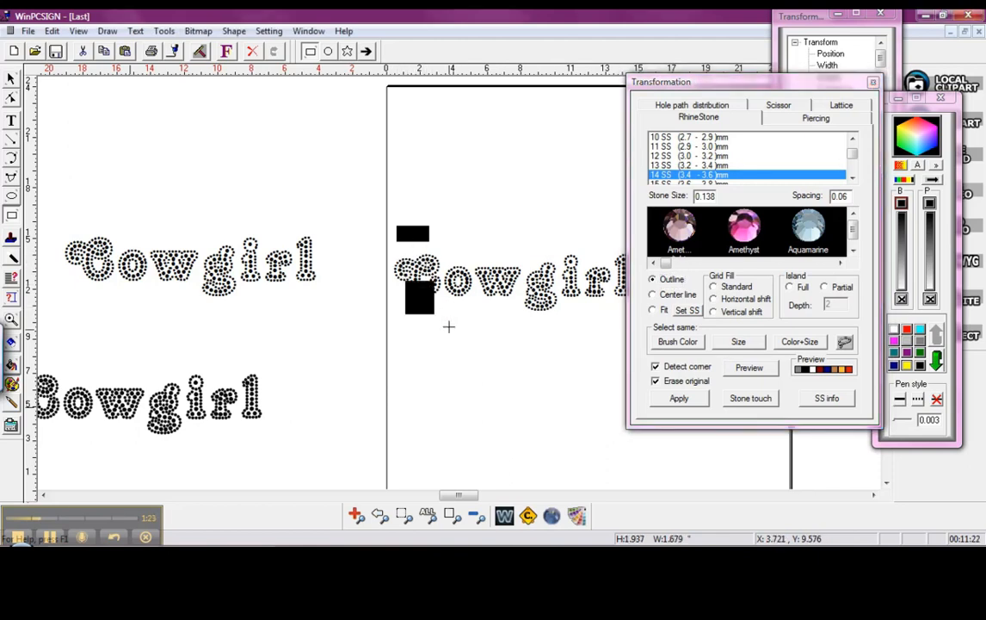
click(11, 78)
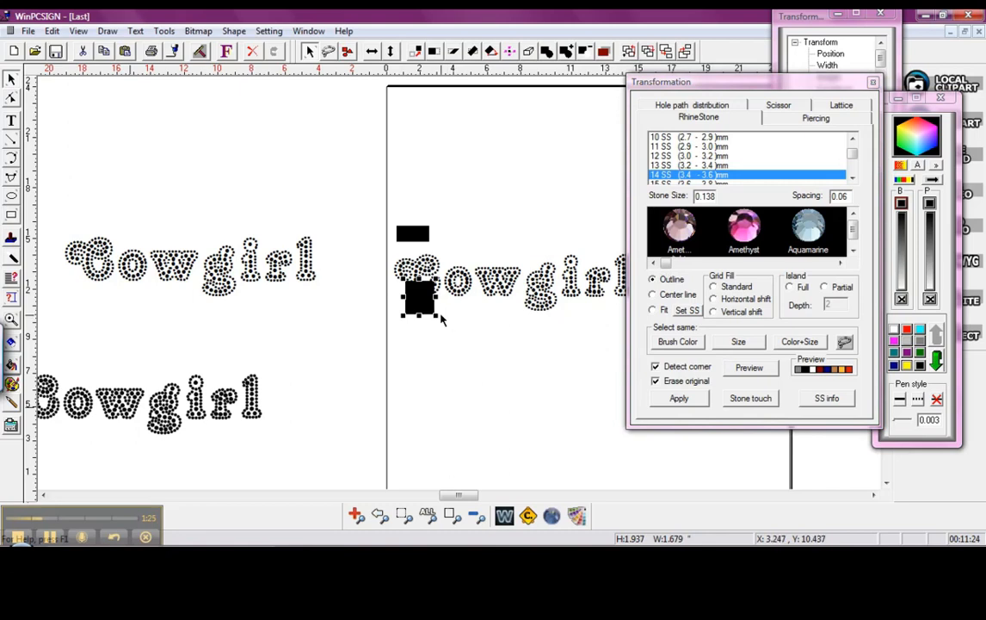
key(Delete)
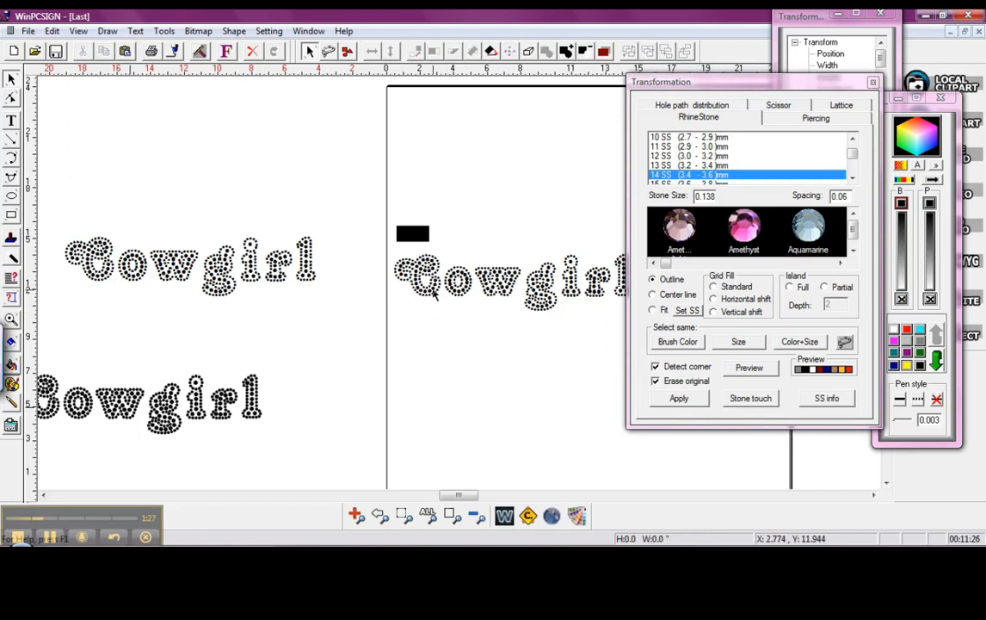
Step: Convert the small rectangle into a 14 SS rhinestone outline with 0.06 spacing, and make the stones yellow without a pen line
click(415, 241)
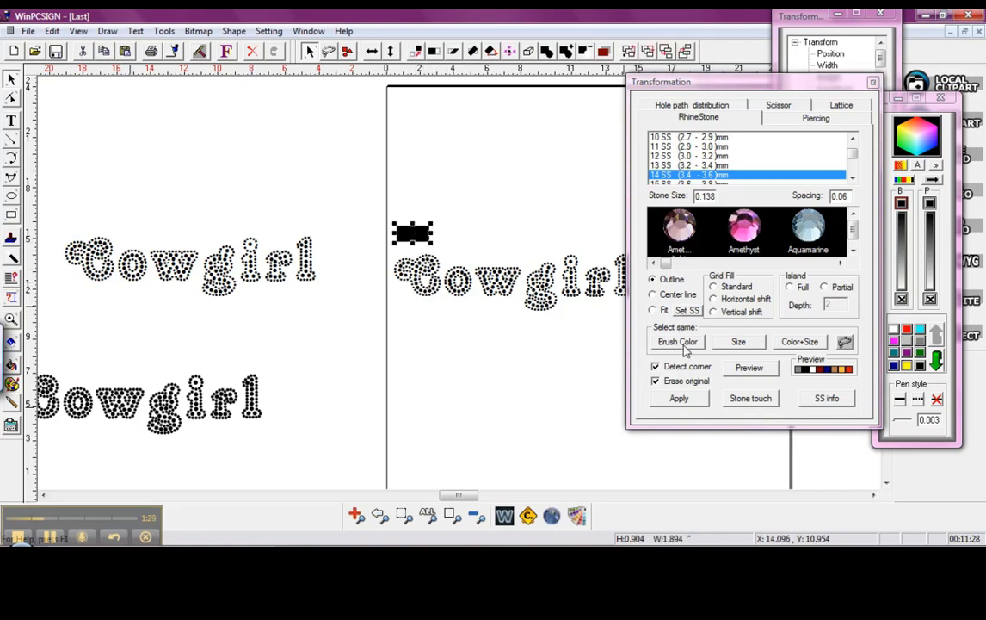
click(679, 398)
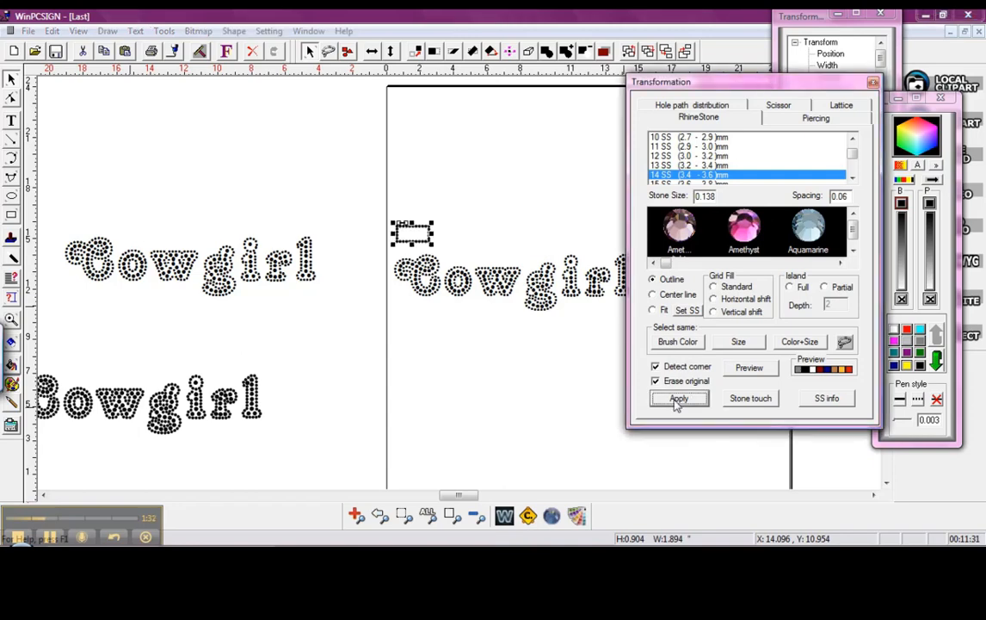
click(873, 83)
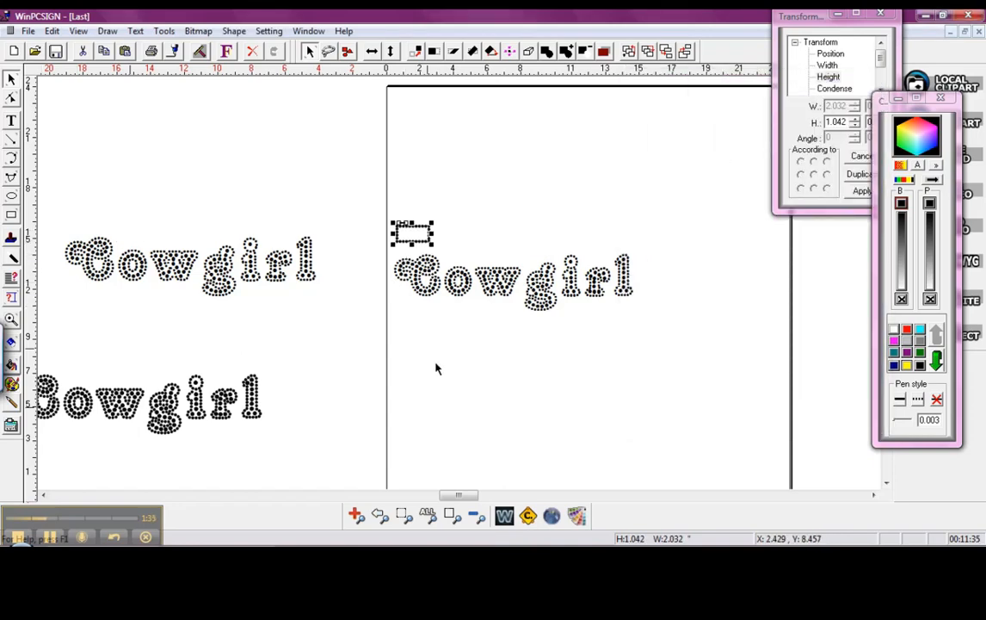
click(907, 365)
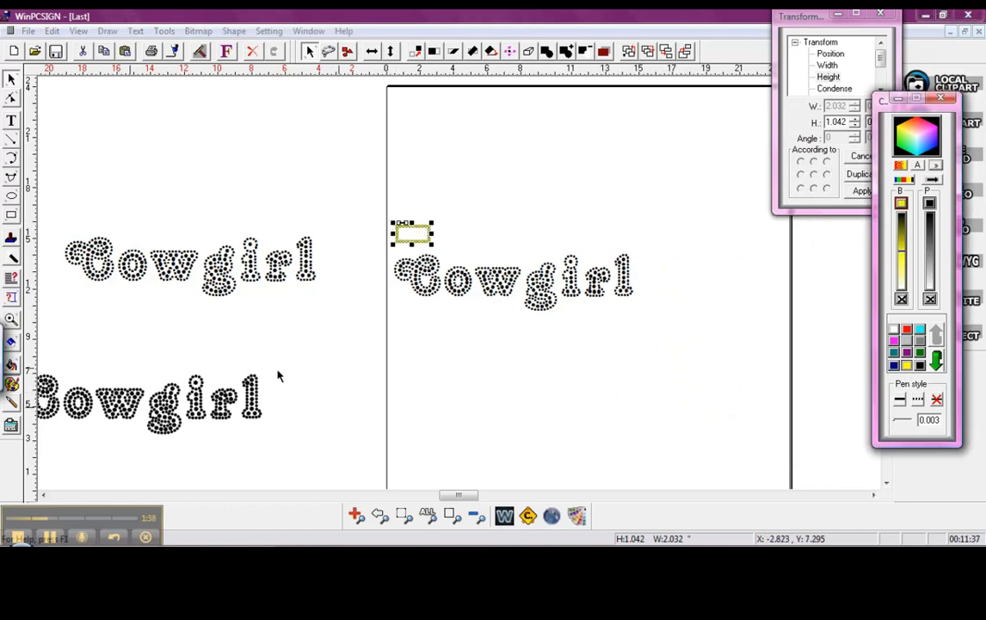
click(930, 299)
Step: Overlay the new word's outer stones on the yellow rectangle's stones to compare their sizes
click(11, 319)
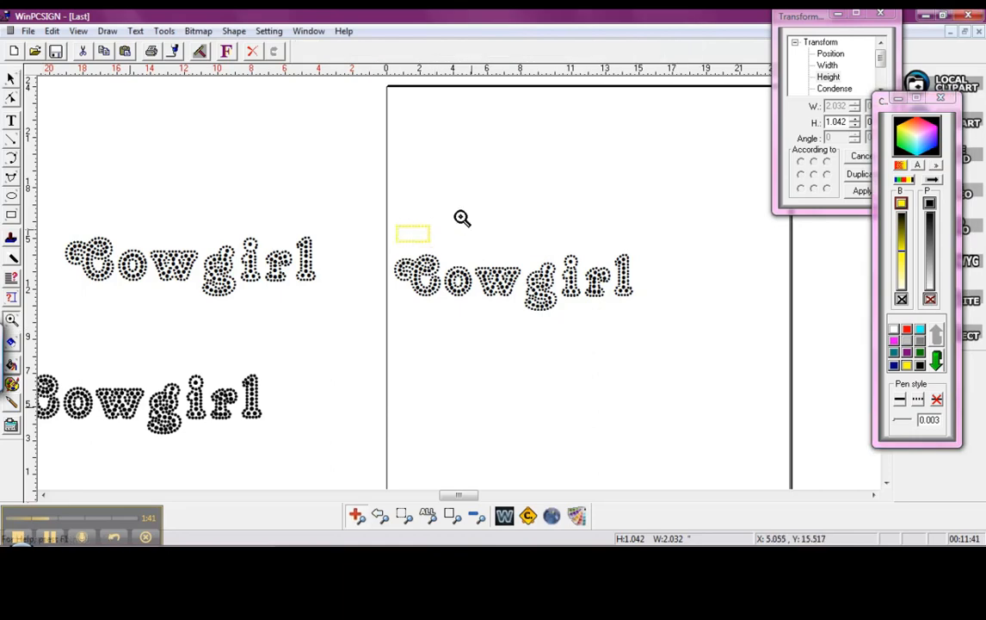
click(462, 218)
click(11, 78)
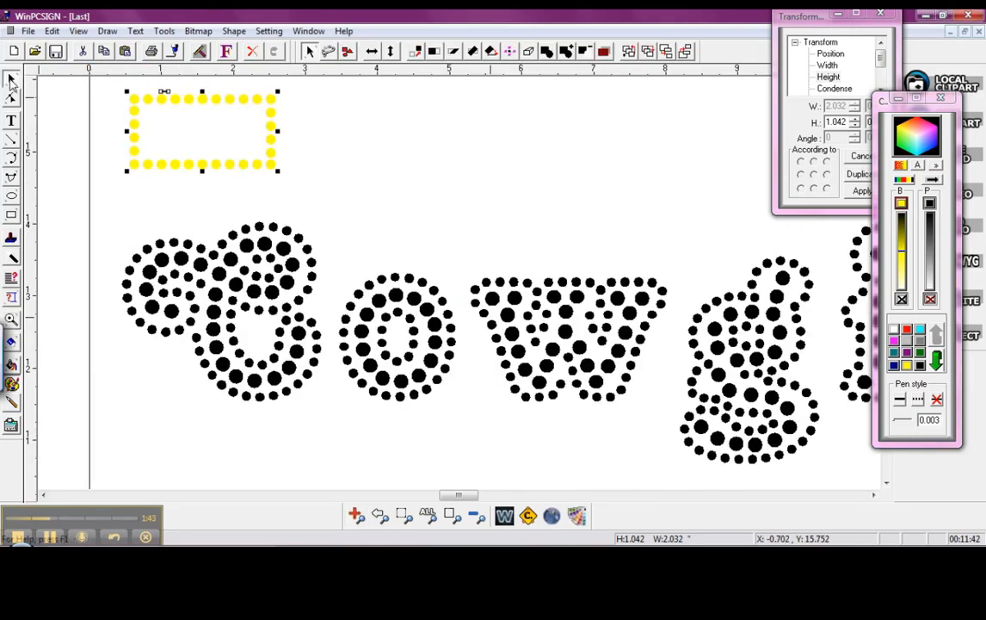
click(228, 262)
drag(227, 340, 251, 255)
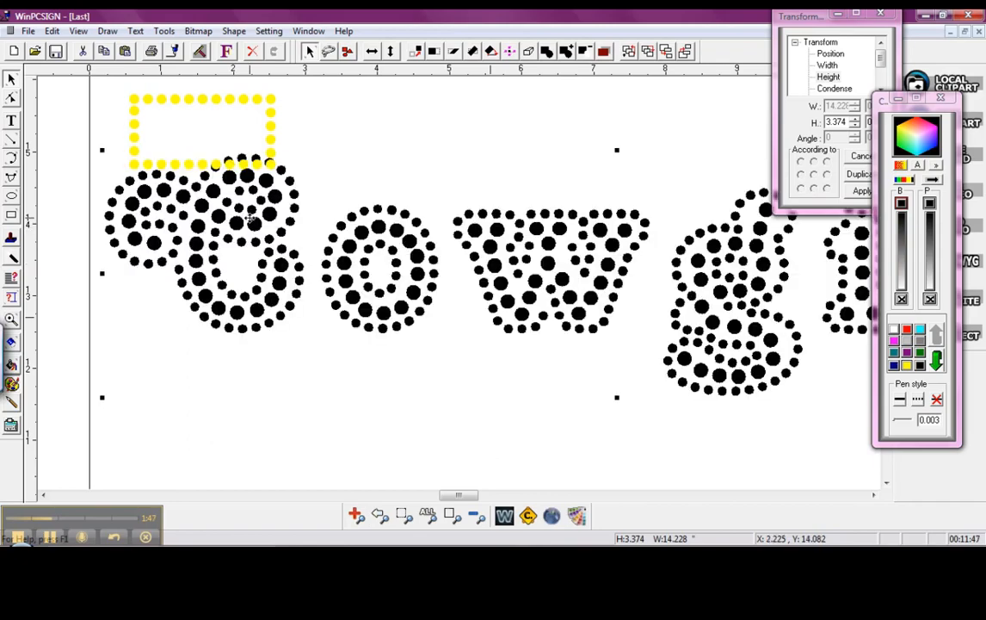
drag(252, 217, 255, 221)
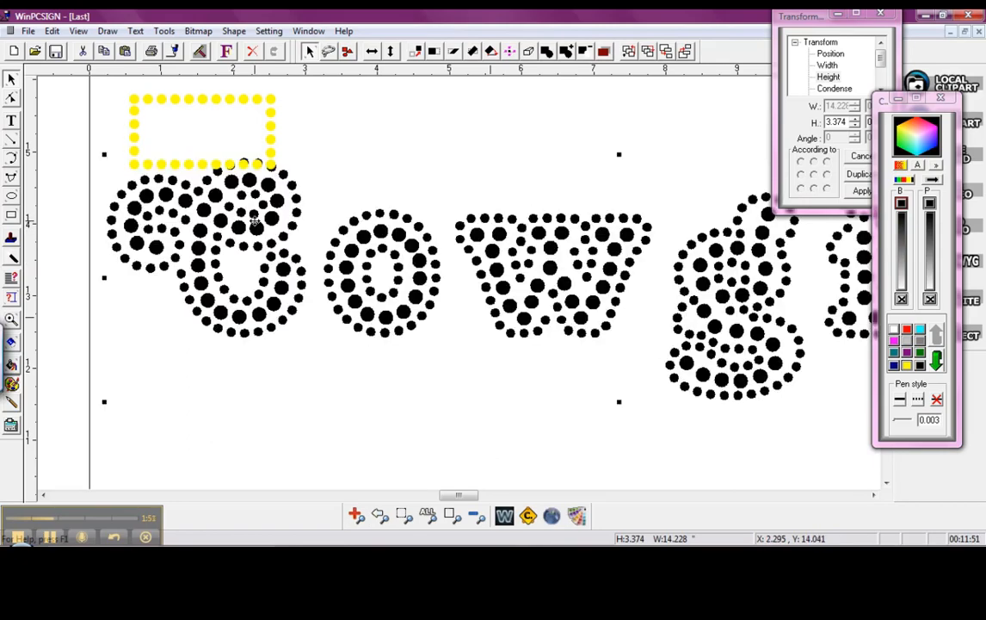
drag(254, 223, 255, 225)
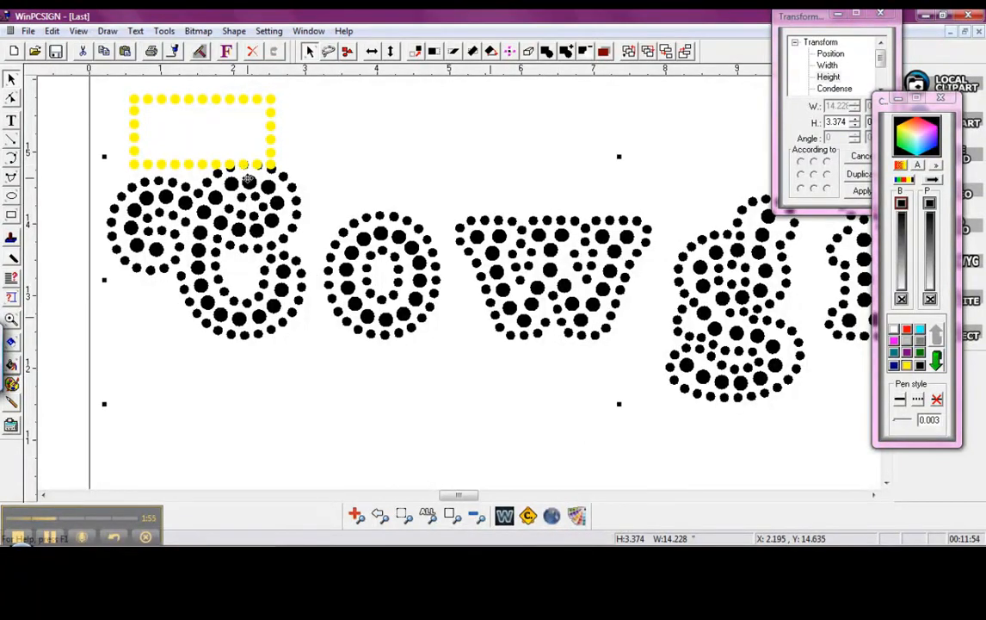
key(Left)
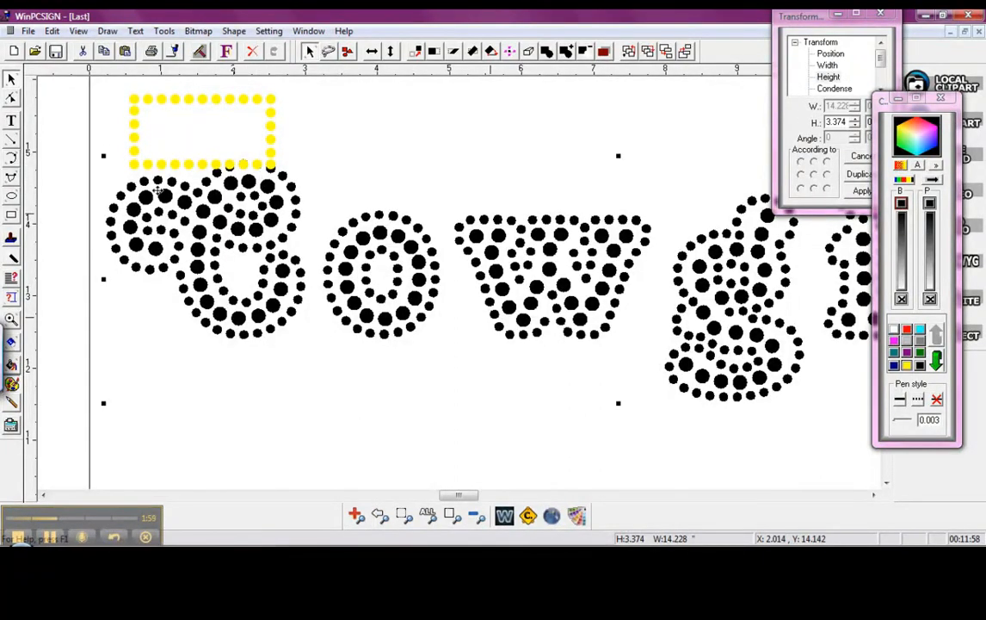
Step: Move the new word clear of the yellow rectangle and delete the word
drag(416, 391, 434, 445)
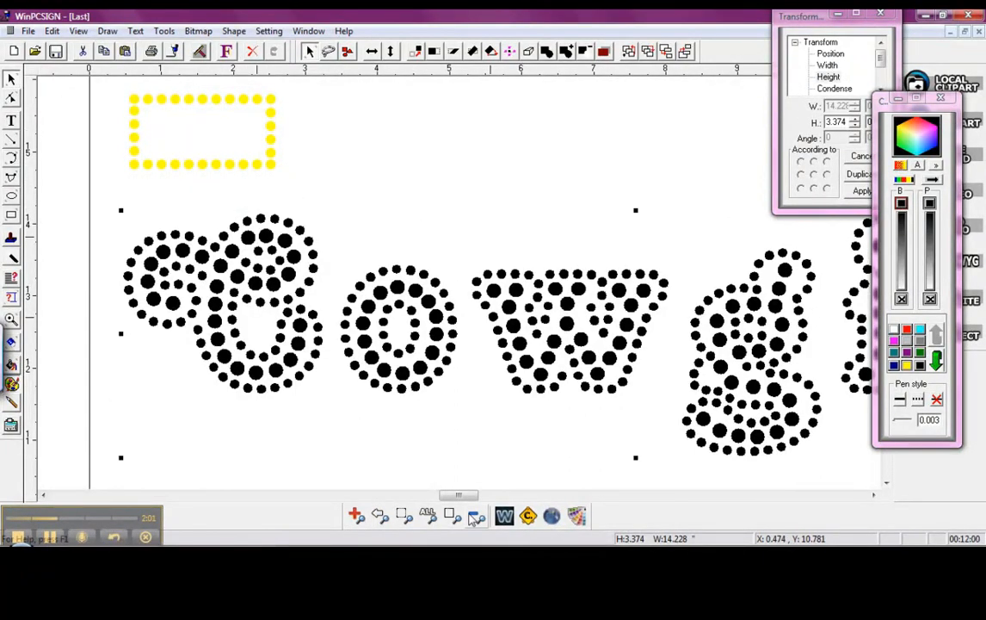
scroll(423, 458, down, 4)
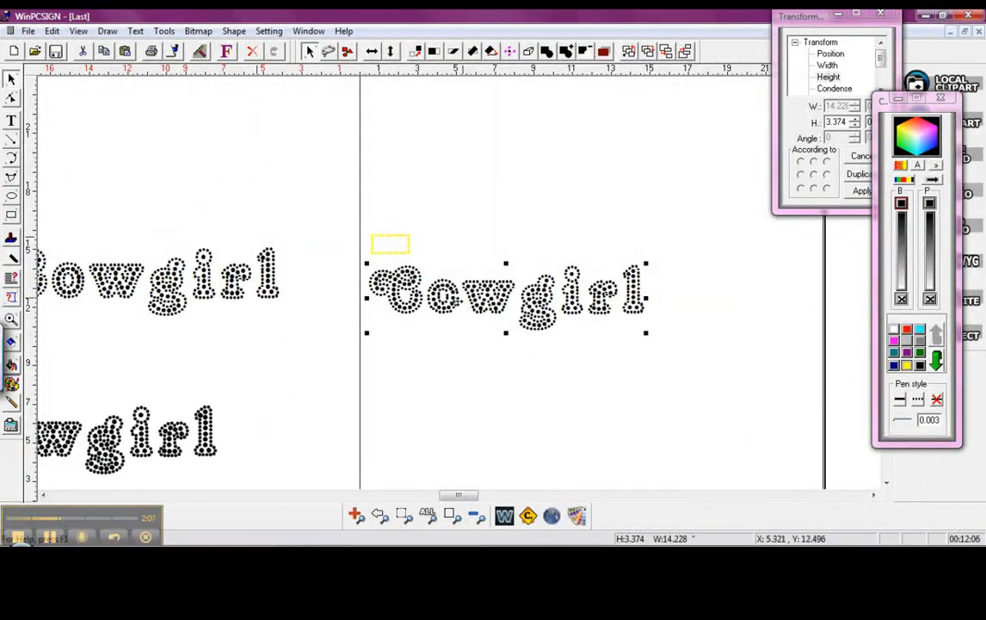
key(Delete)
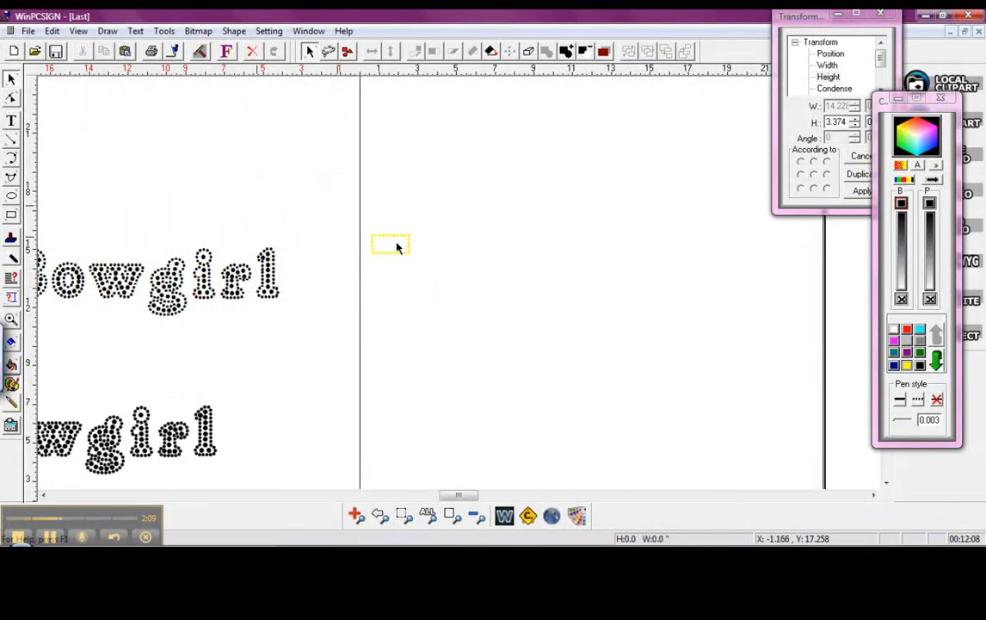
Step: Move the upper "Cowgirl" word outside the page further left and up, away from the lower one
drag(458, 498, 439, 497)
drag(520, 294, 193, 262)
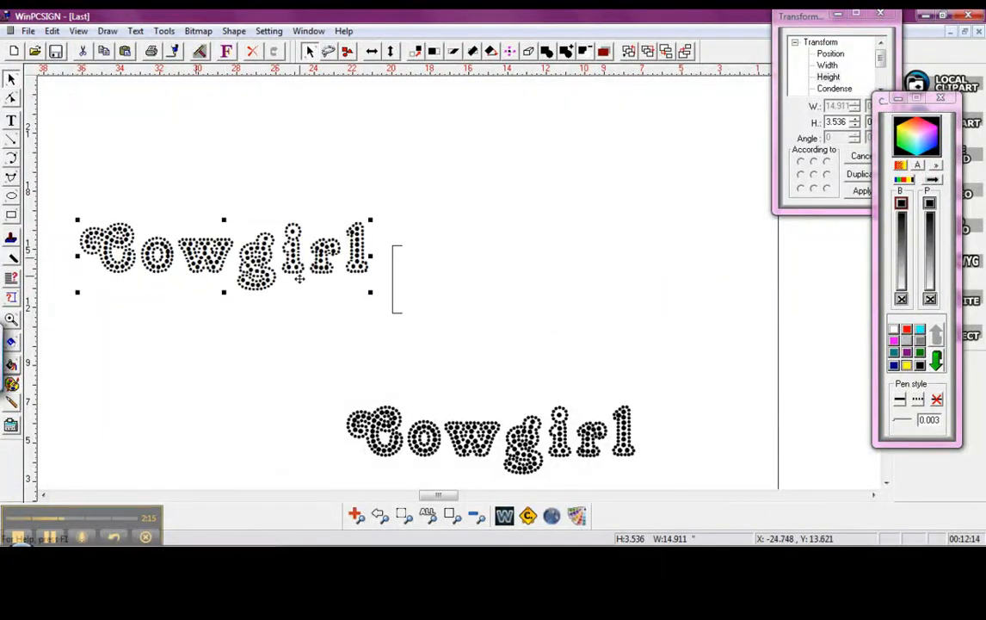
drag(298, 277, 296, 254)
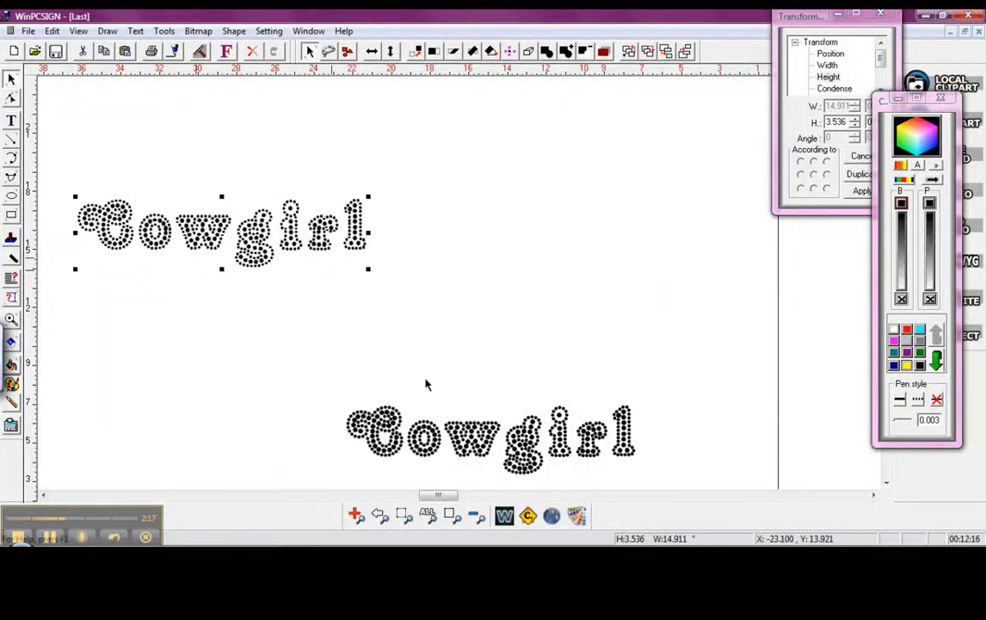
Step: Remove the pen line from all stones of the lower "Cowgirl" word
drag(327, 366, 734, 497)
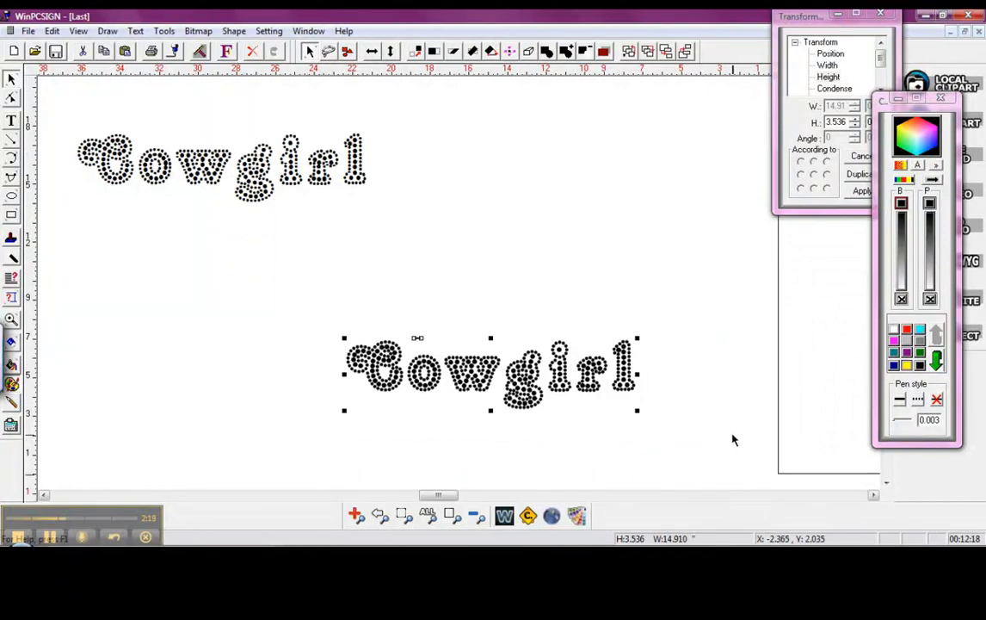
click(931, 299)
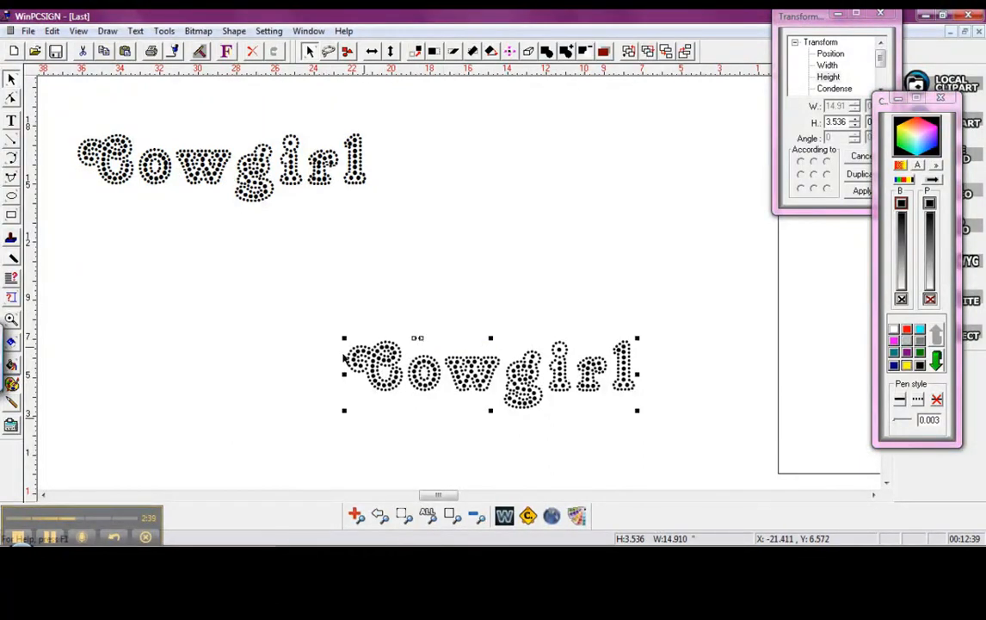
Step: Separate the lower "Cowgirl" word into individual stones and select one small outer stone of the C
click(12, 319)
drag(337, 326, 439, 399)
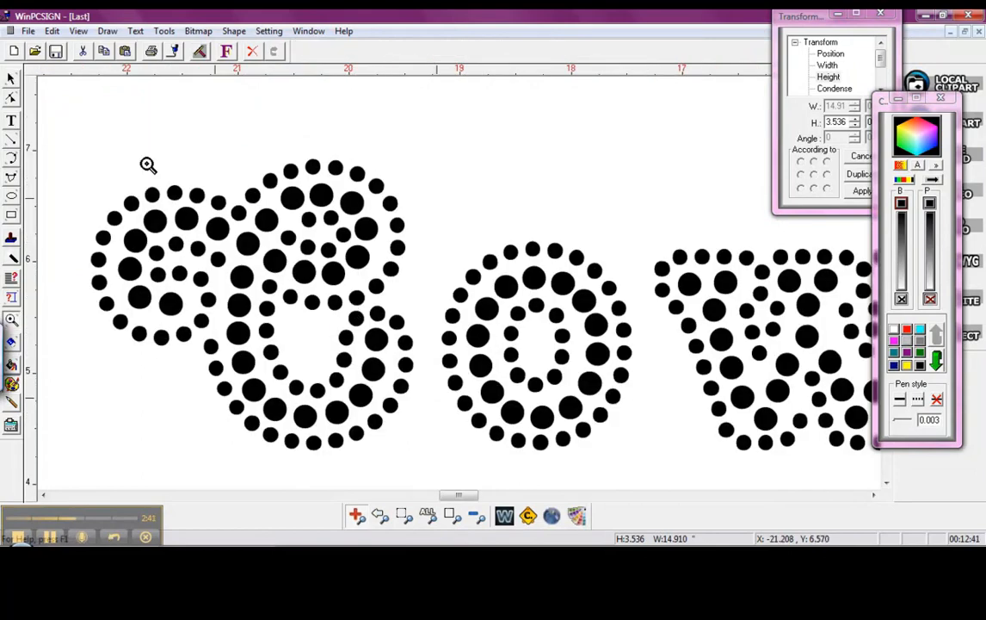
click(10, 78)
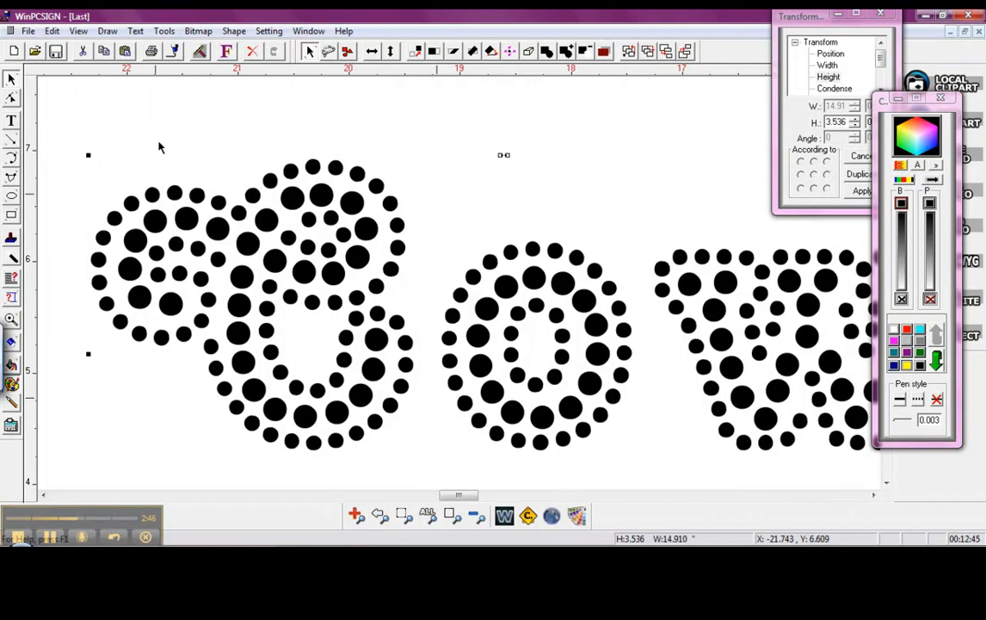
click(235, 31)
click(248, 93)
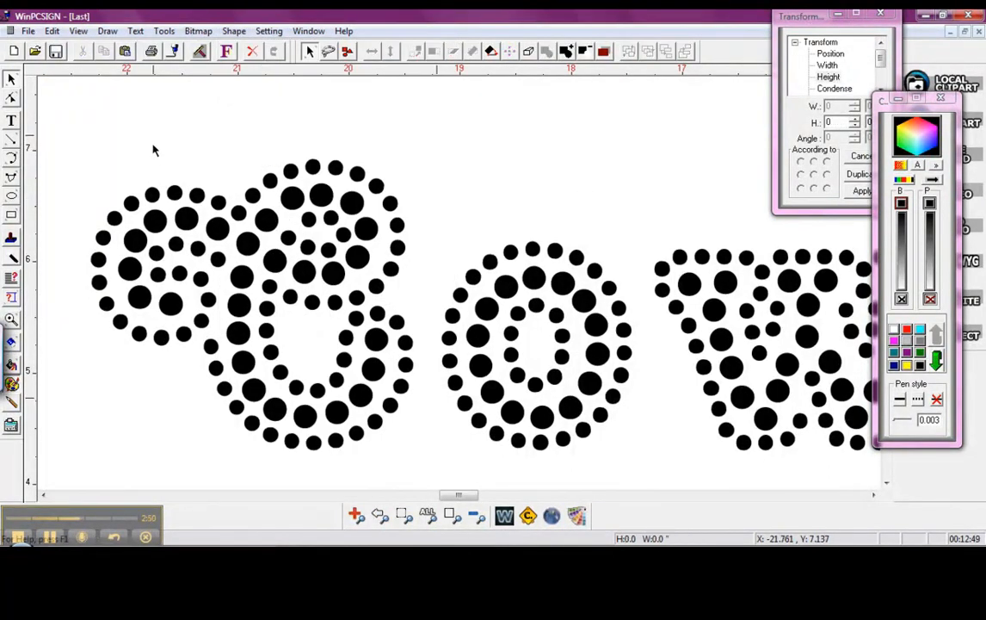
click(175, 193)
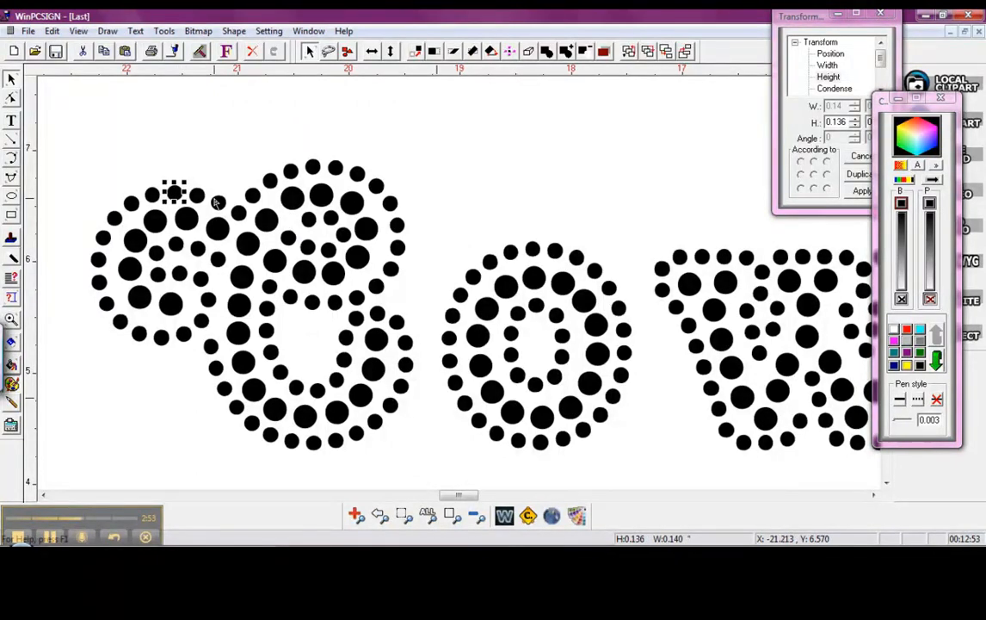
Step: Lasso the letters "owgirl" of the lower word and shift them slightly closer to the C
click(476, 517)
click(476, 517)
click(476, 517)
click(476, 517)
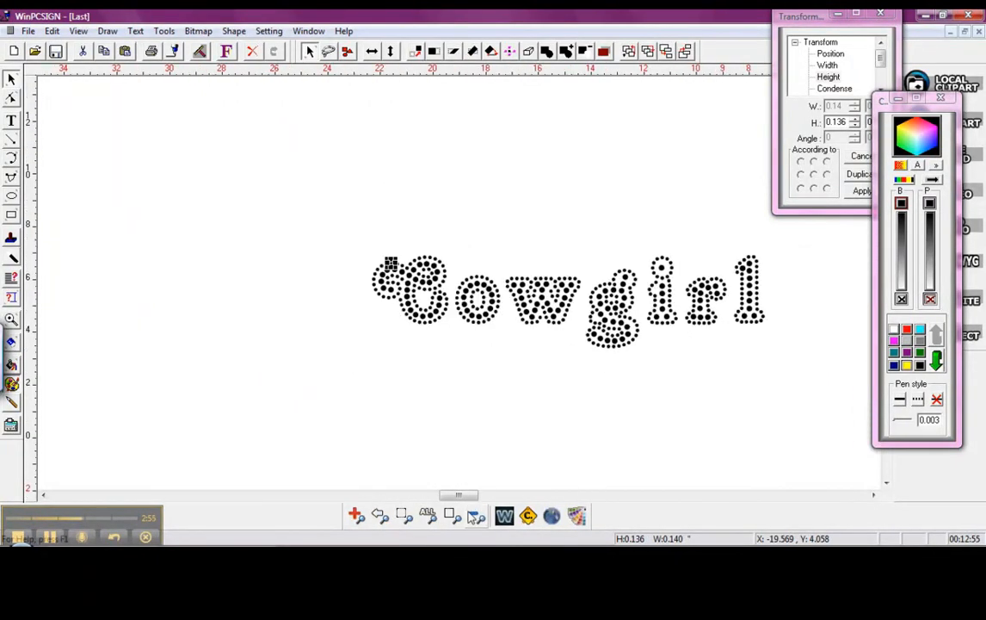
drag(456, 496, 462, 497)
click(493, 432)
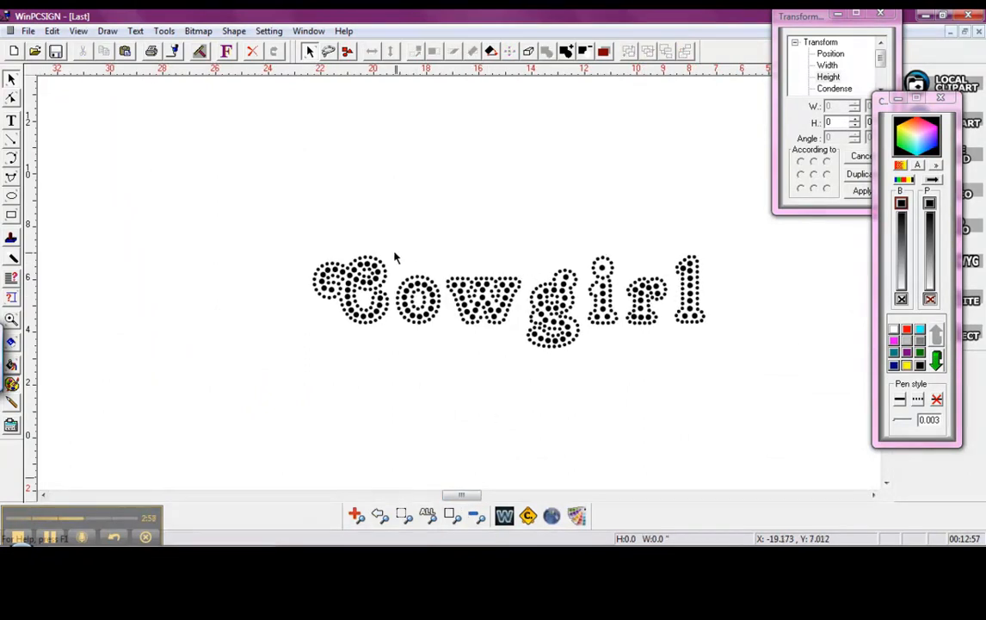
click(327, 51)
mouse_move(783, 279)
mouse_down()
mouse_move(629, 210)
mouse_move(426, 242)
mouse_move(396, 282)
mouse_move(592, 382)
mouse_move(787, 382)
mouse_move(791, 318)
mouse_move(755, 264)
mouse_up()
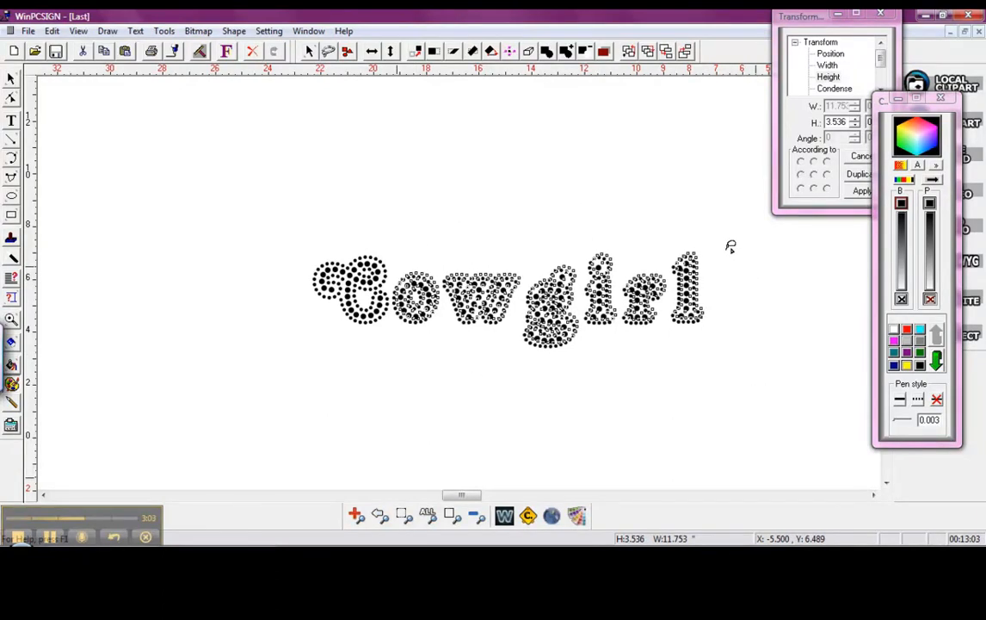
Step: Tighten the spacing of the rest of the word, lassoing the trailing letters in turn and nudging them left through the final l
mouse_move(627, 207)
mouse_down()
mouse_move(586, 203)
mouse_move(451, 222)
mouse_move(435, 279)
mouse_move(486, 356)
mouse_move(594, 199)
mouse_move(628, 207)
mouse_up()
mouse_move(711, 241)
mouse_down()
mouse_move(655, 217)
mouse_move(514, 331)
mouse_move(731, 336)
mouse_move(702, 229)
mouse_move(561, 244)
mouse_move(513, 292)
mouse_move(733, 237)
mouse_up()
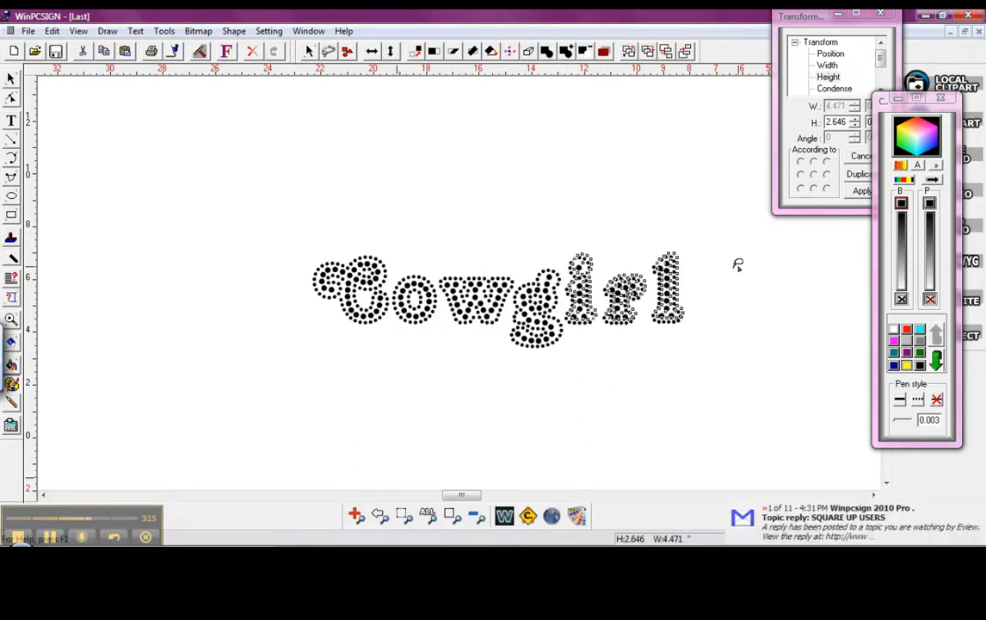
mouse_move(736, 259)
mouse_down()
mouse_move(615, 250)
mouse_move(601, 276)
mouse_move(728, 227)
mouse_move(645, 215)
mouse_move(641, 276)
mouse_move(745, 229)
mouse_up()
key(Left)
key(Left)
key(Left)
key(Left)
key(Left)
key(Left)
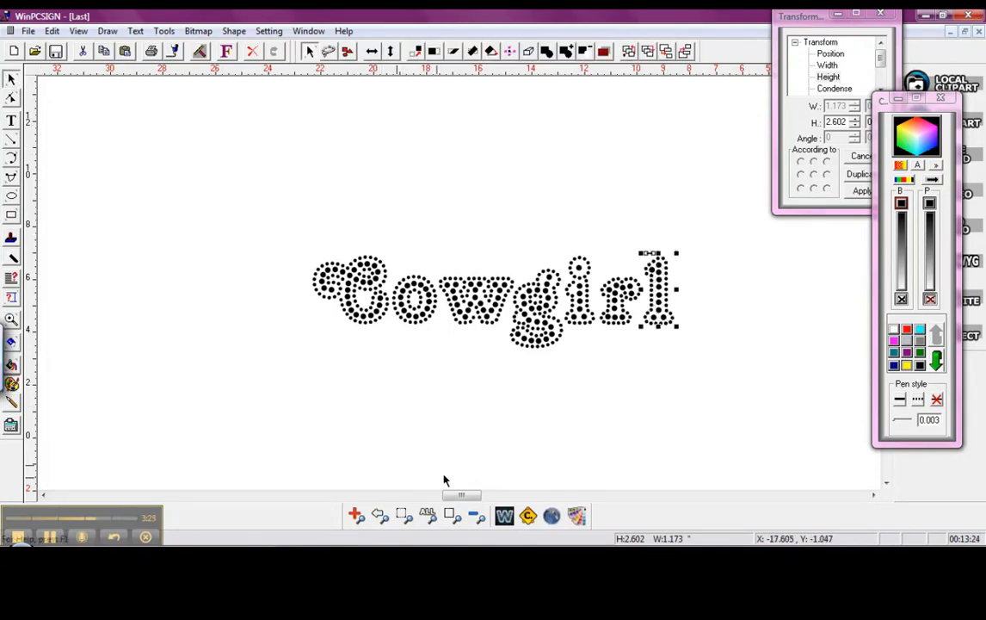
click(476, 517)
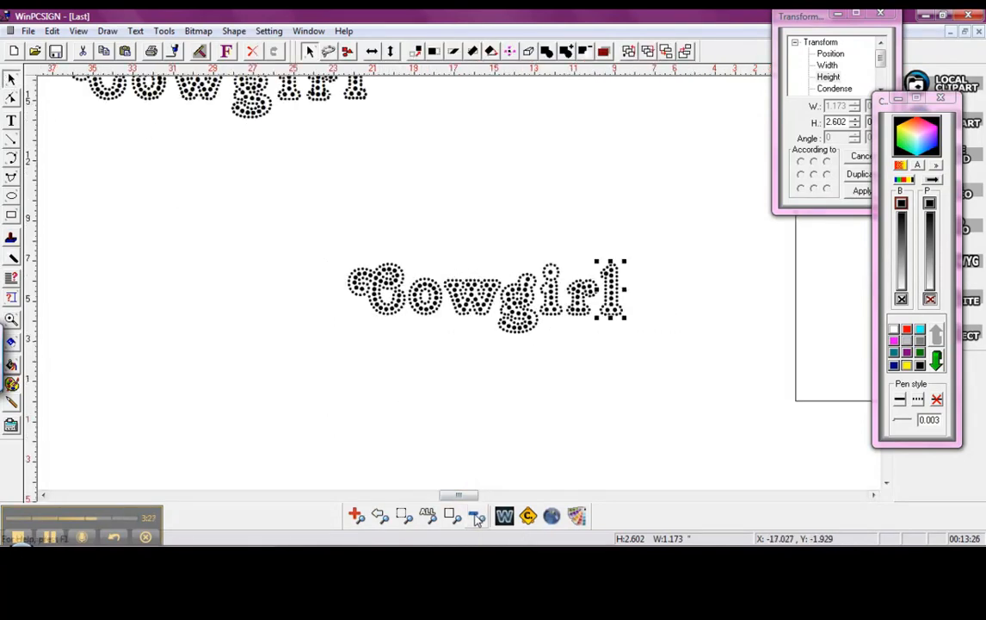
click(476, 517)
click(477, 517)
drag(350, 243, 610, 358)
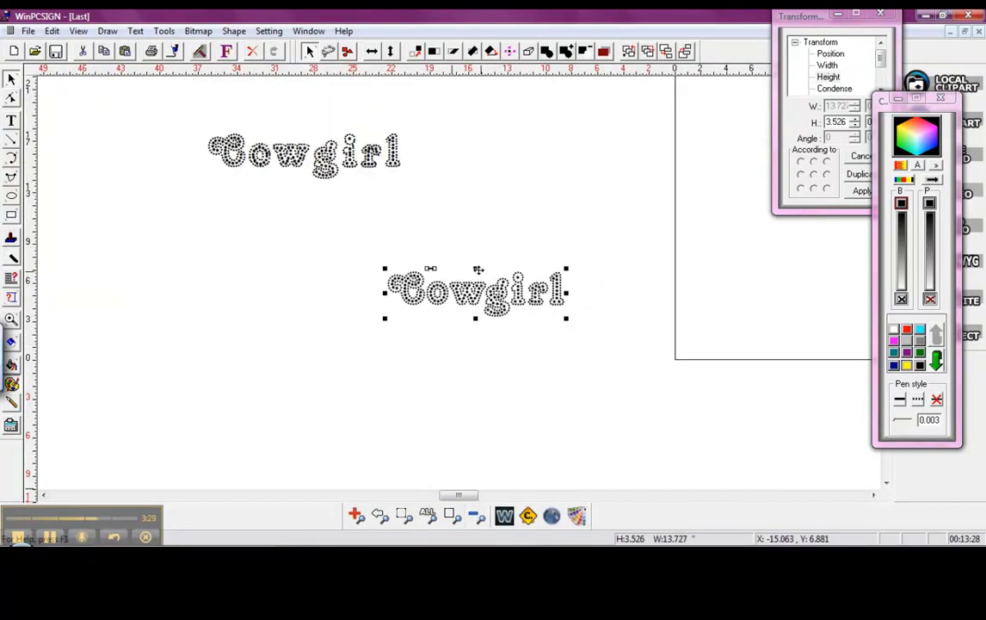
drag(794, 308, 802, 306)
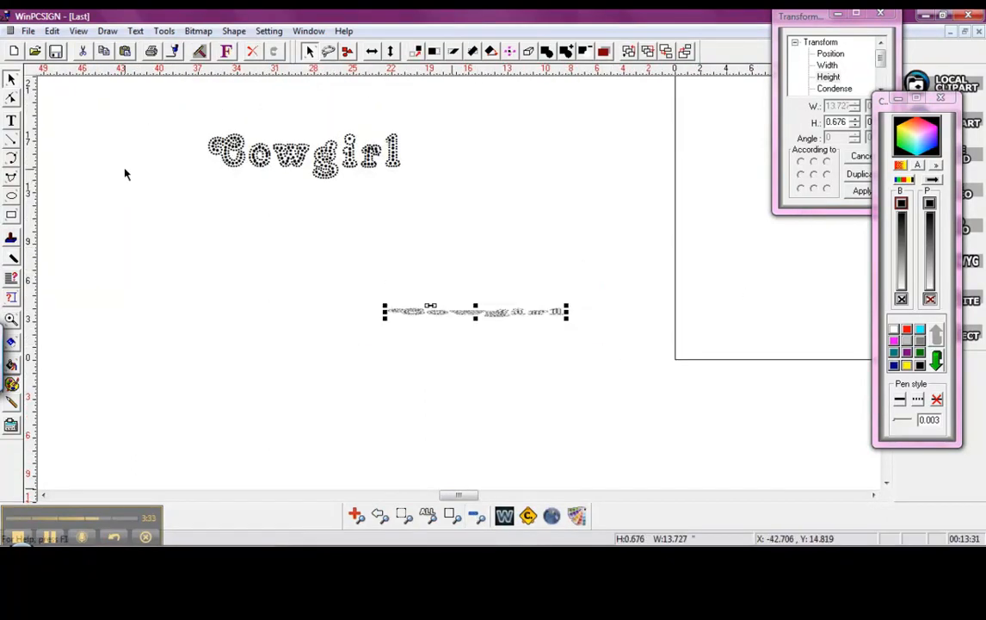
click(253, 53)
click(45, 97)
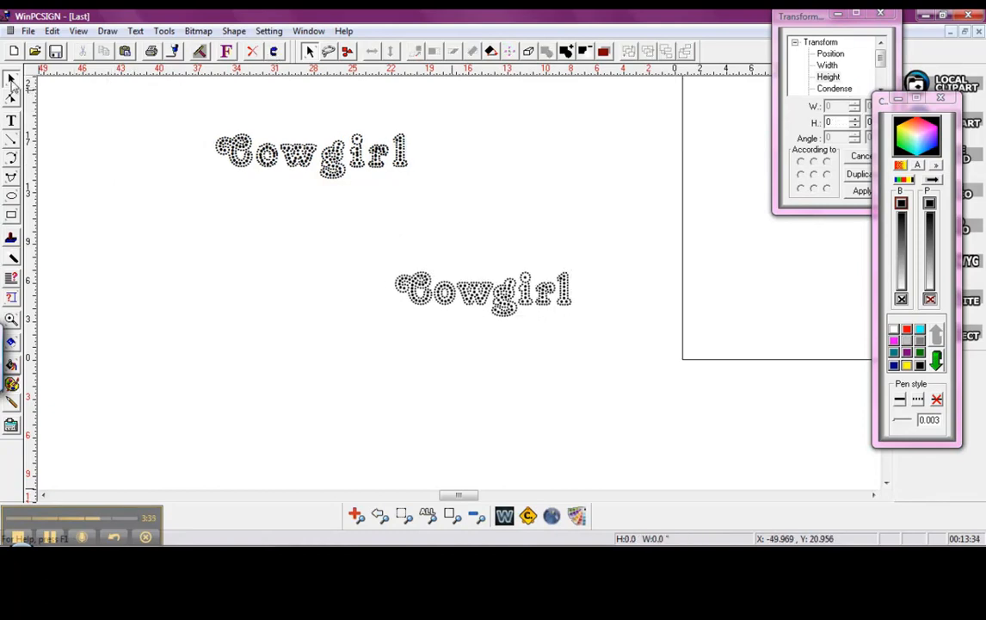
Step: Select the whole tightened "Cowgirl" word and move it inside the page's lower-left corner
click(396, 273)
drag(399, 274, 772, 320)
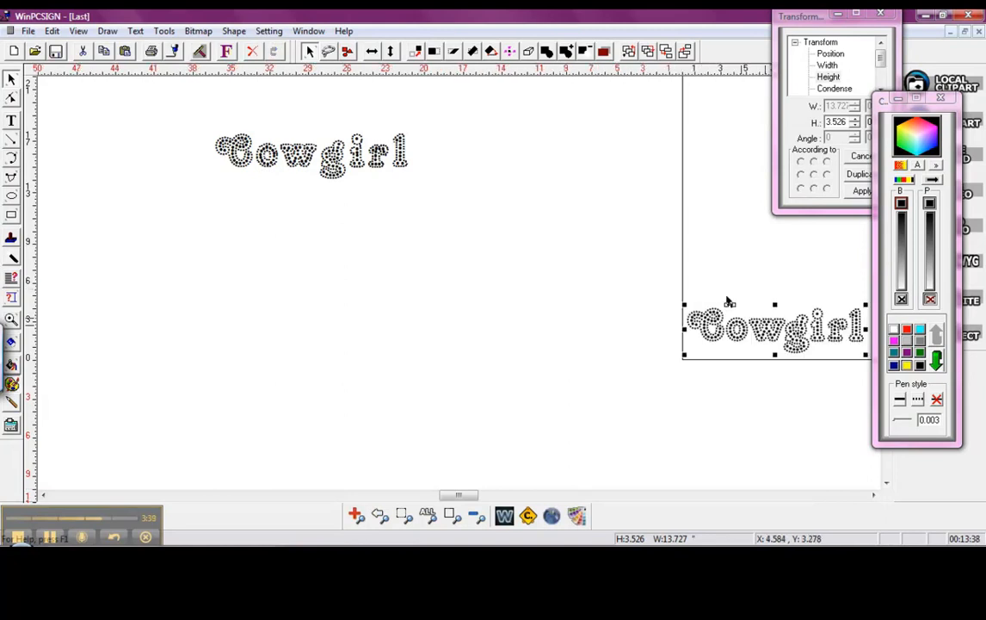
drag(462, 495, 471, 495)
click(421, 353)
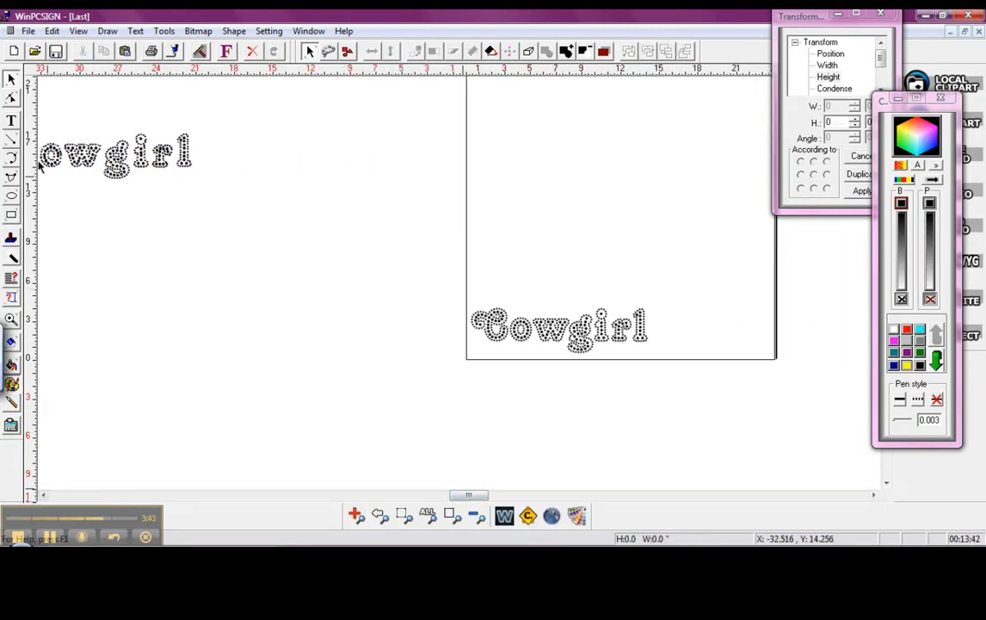
Step: Try to lasso the large inner stones of the C in the word on the page
click(12, 319)
drag(441, 278, 674, 392)
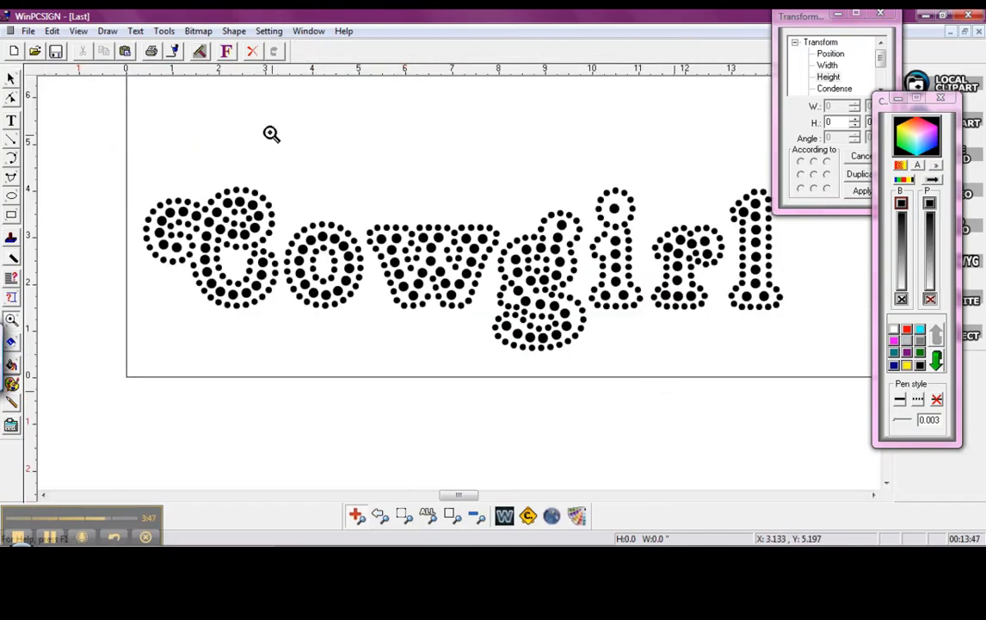
click(11, 79)
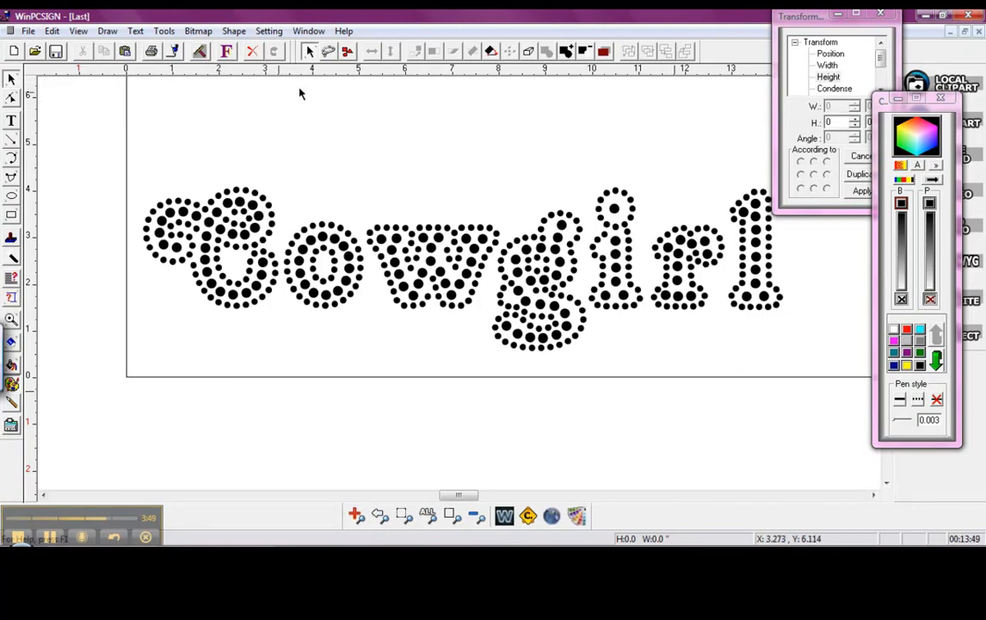
click(330, 52)
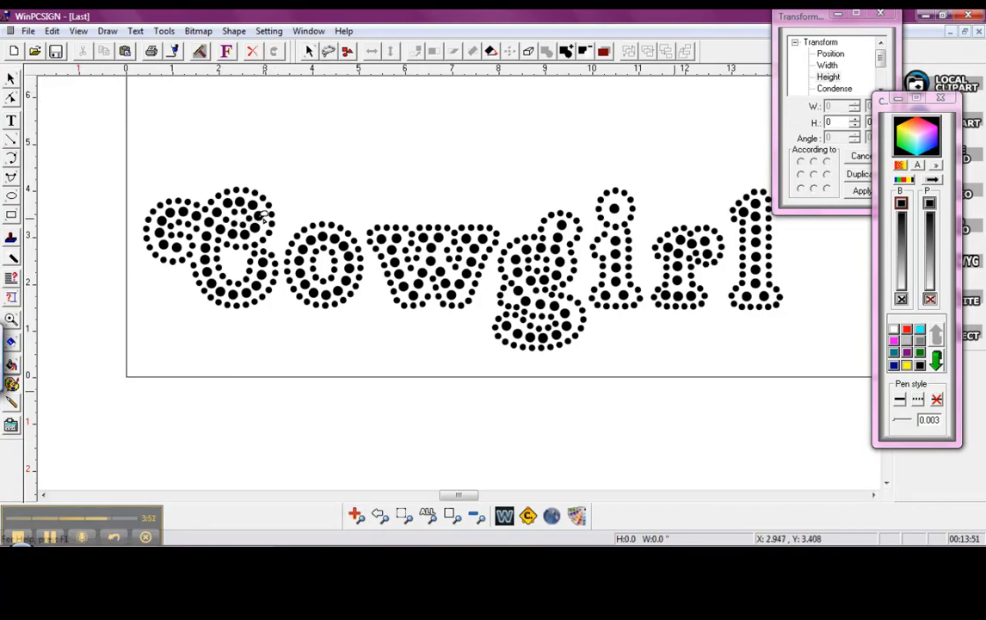
mouse_move(265, 210)
mouse_down()
mouse_move(215, 176)
mouse_move(185, 191)
mouse_move(207, 279)
mouse_move(245, 290)
mouse_move(258, 271)
mouse_move(222, 290)
mouse_move(226, 283)
mouse_up()
click(12, 80)
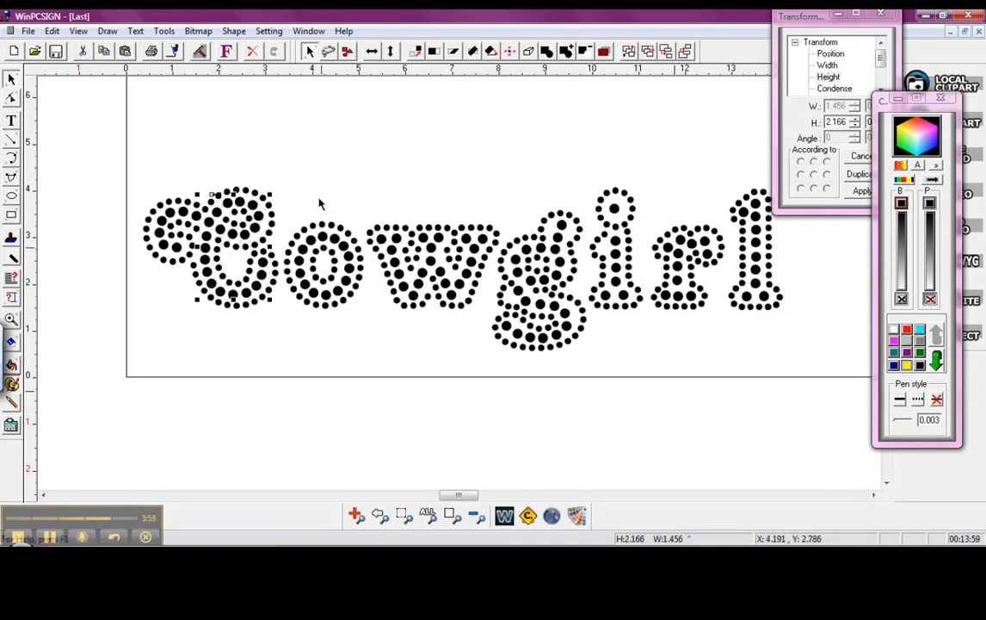
click(387, 316)
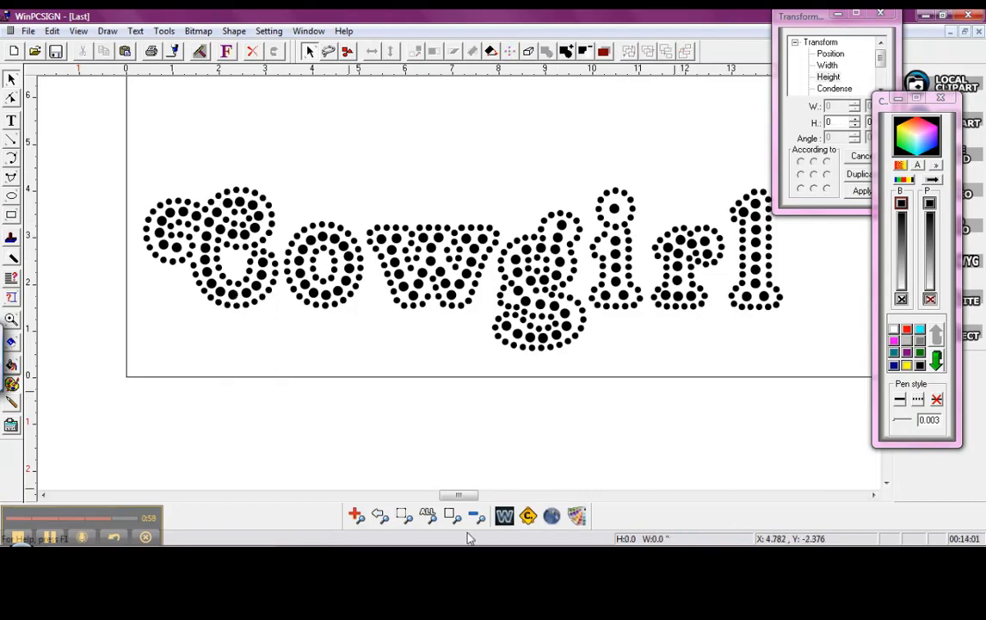
Step: Try to select all stones of the same size, starting from the lassoed large stones in the C, with the RhineStone settings
click(556, 519)
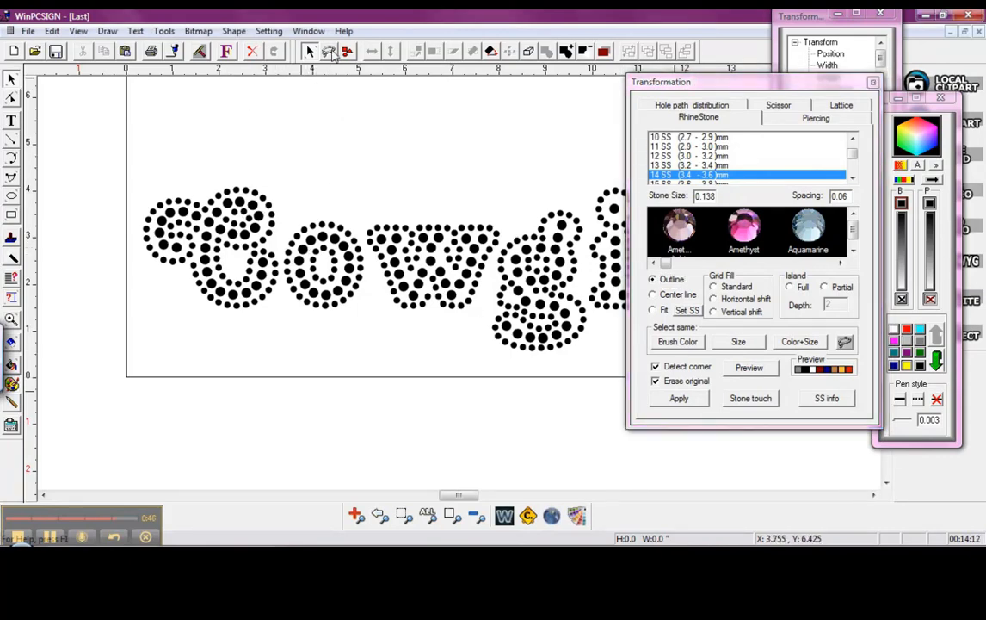
click(258, 216)
click(11, 79)
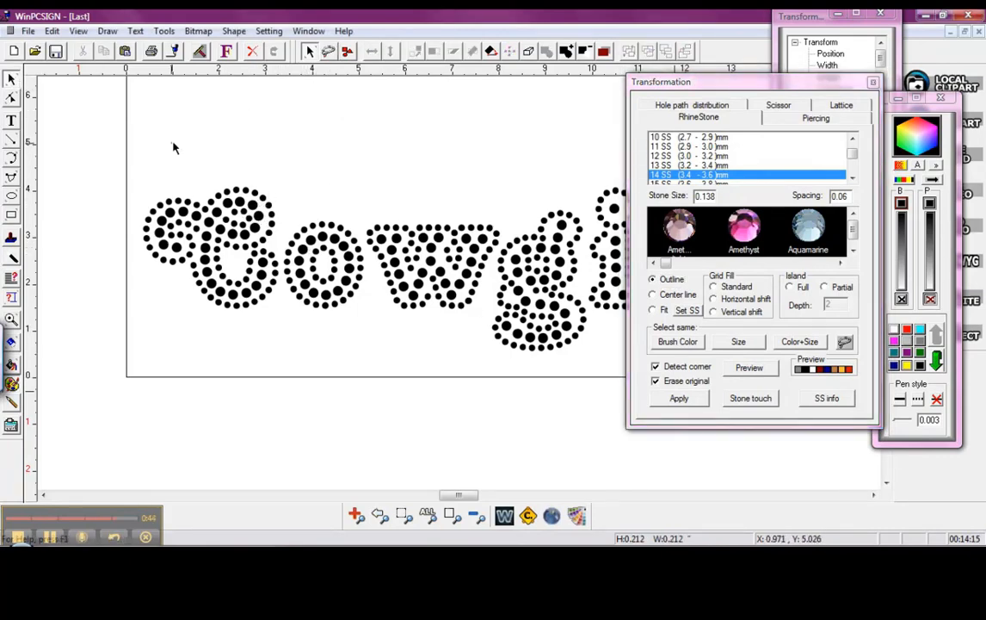
click(328, 52)
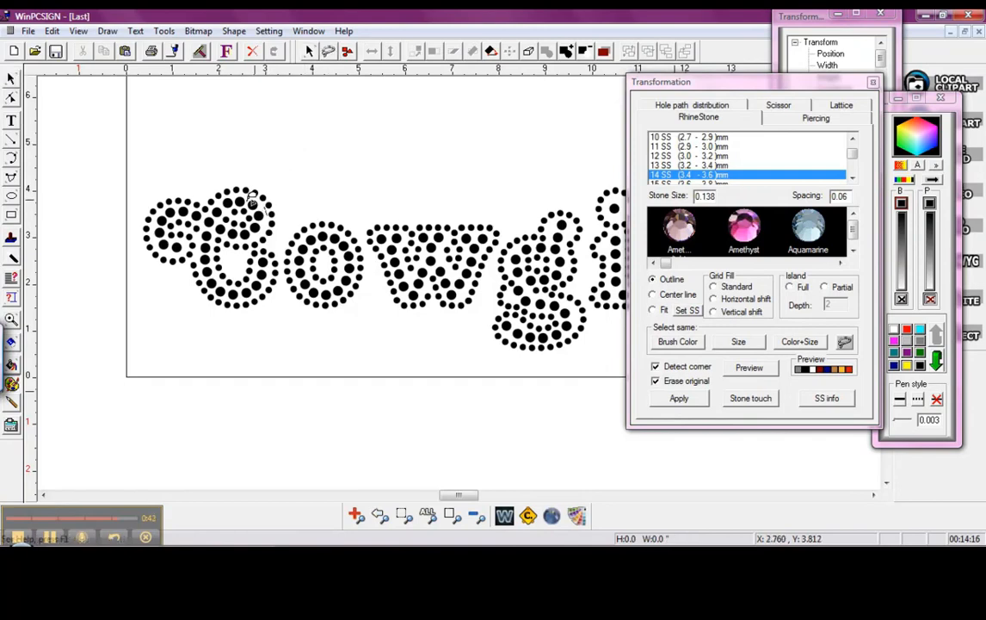
mouse_move(254, 198)
mouse_down()
mouse_move(252, 219)
mouse_move(267, 215)
mouse_up()
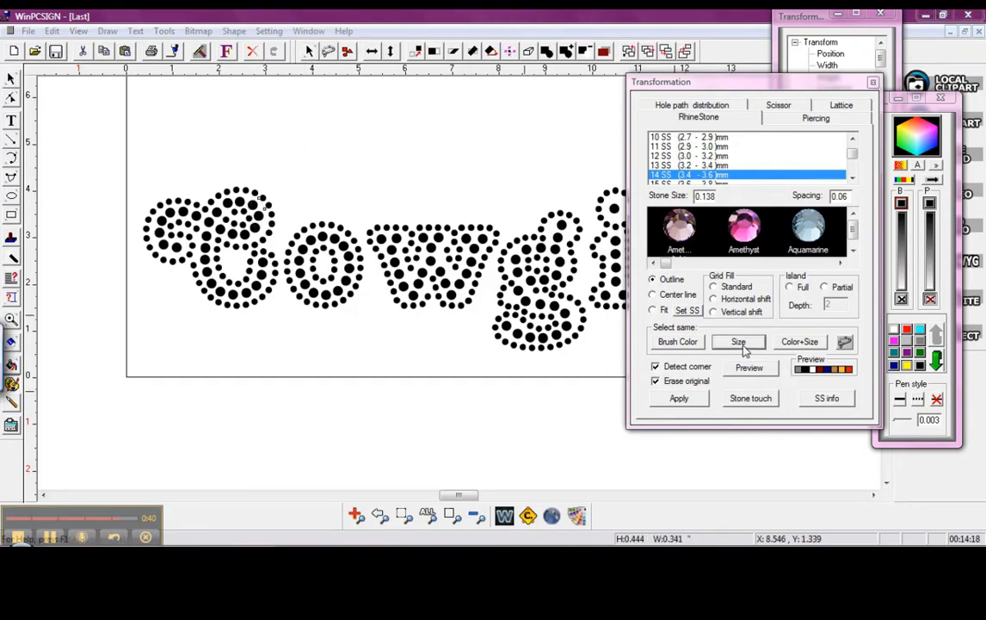
click(738, 345)
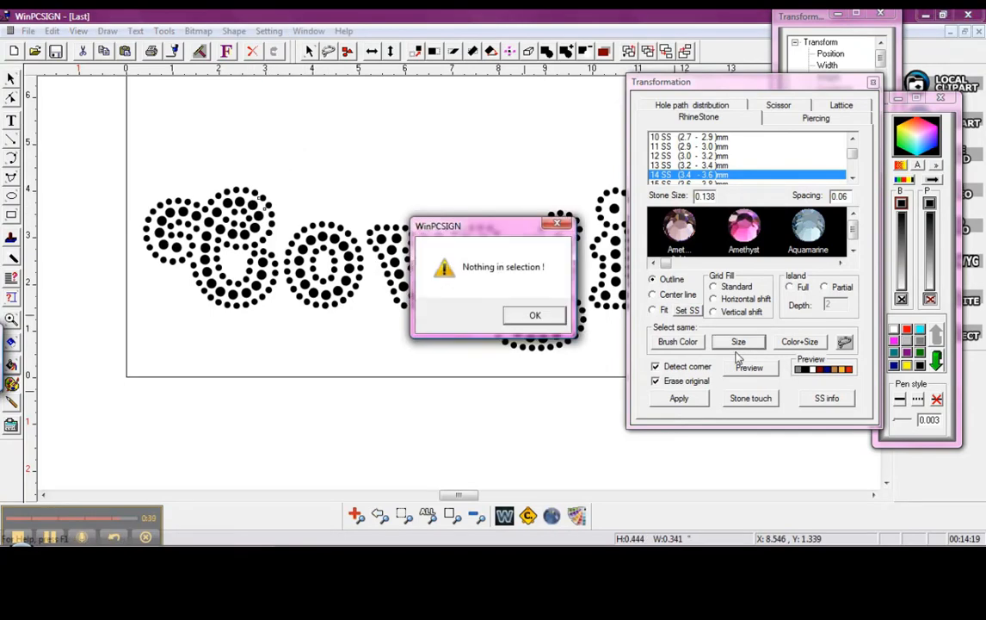
click(534, 315)
click(12, 81)
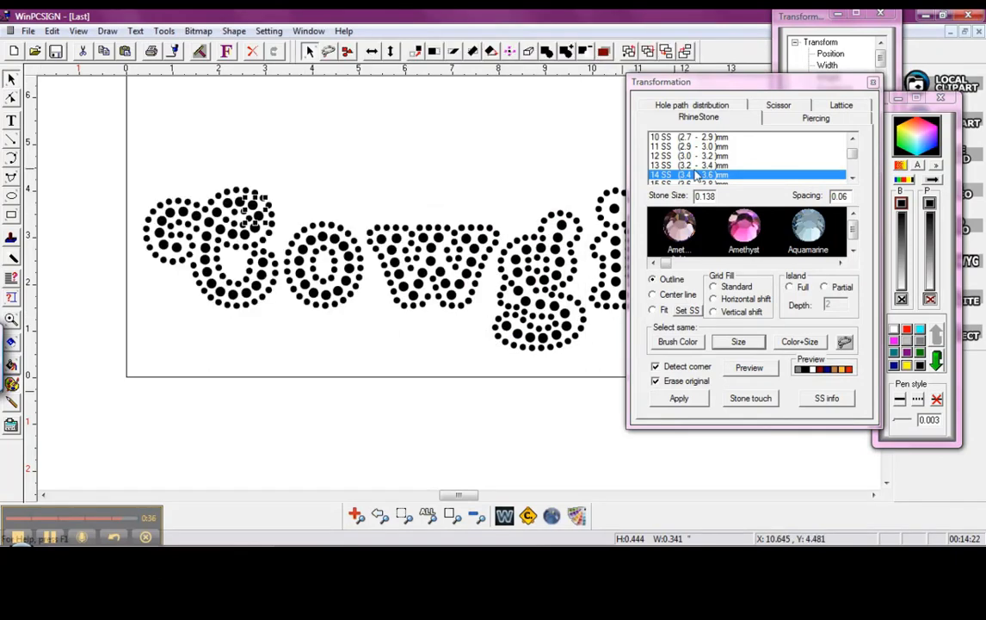
click(416, 135)
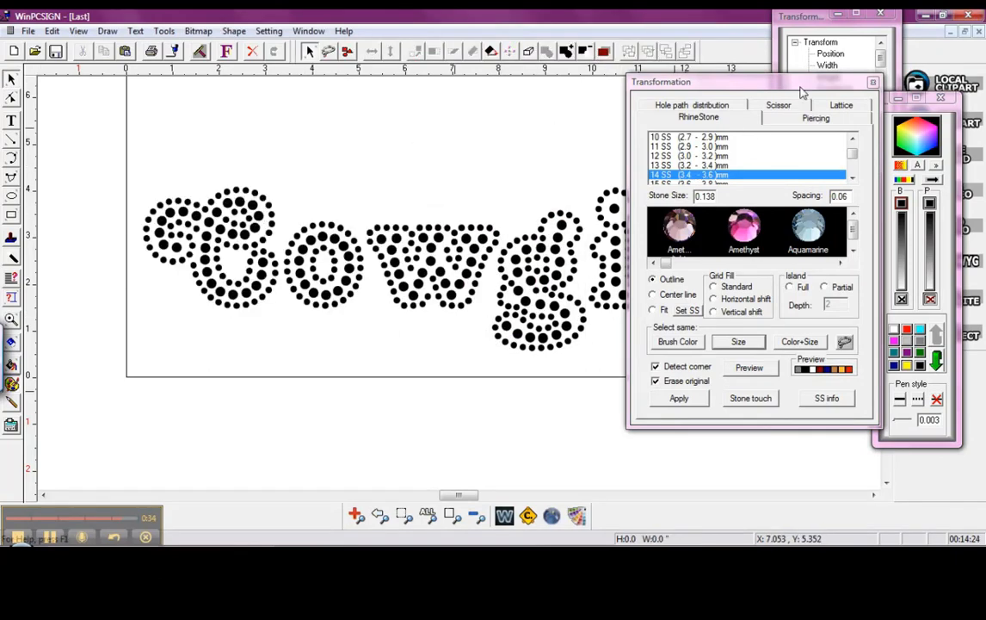
Step: Lasso the large stones in the upper-right curve of the C and fill them with yellow
click(781, 80)
drag(725, 88, 939, 85)
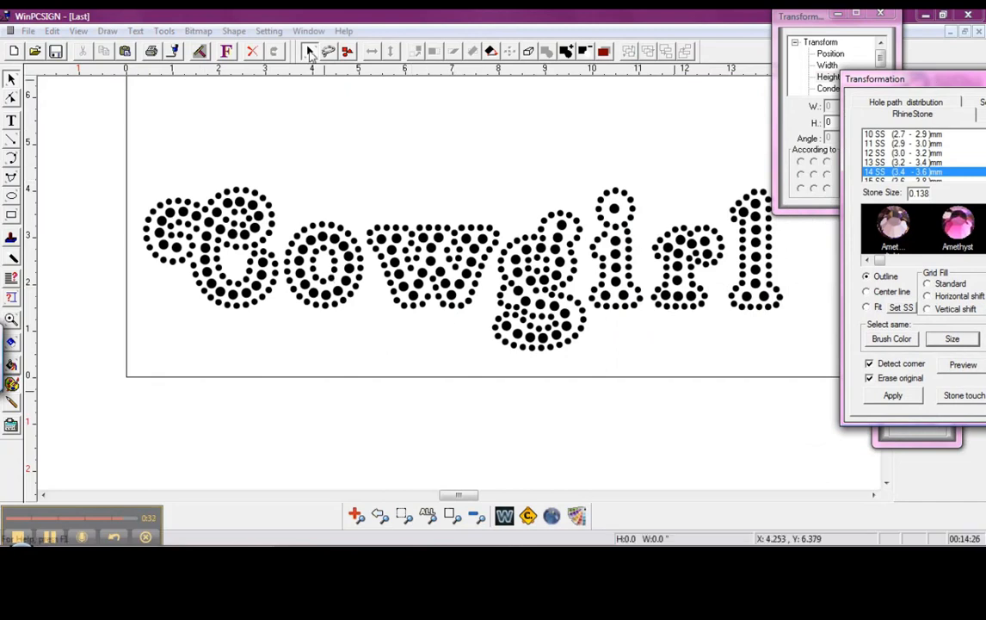
click(253, 215)
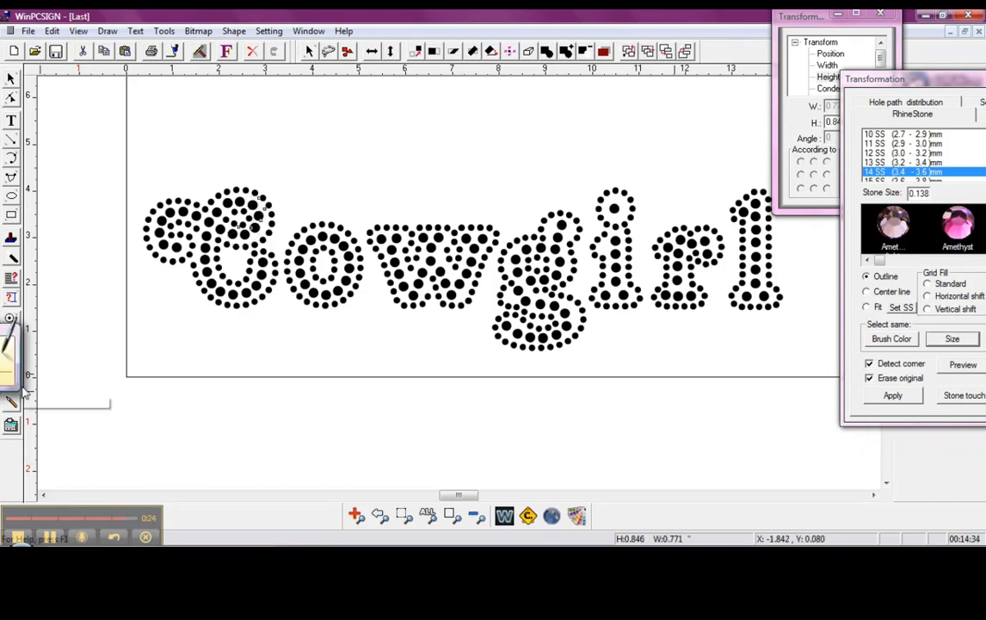
click(12, 362)
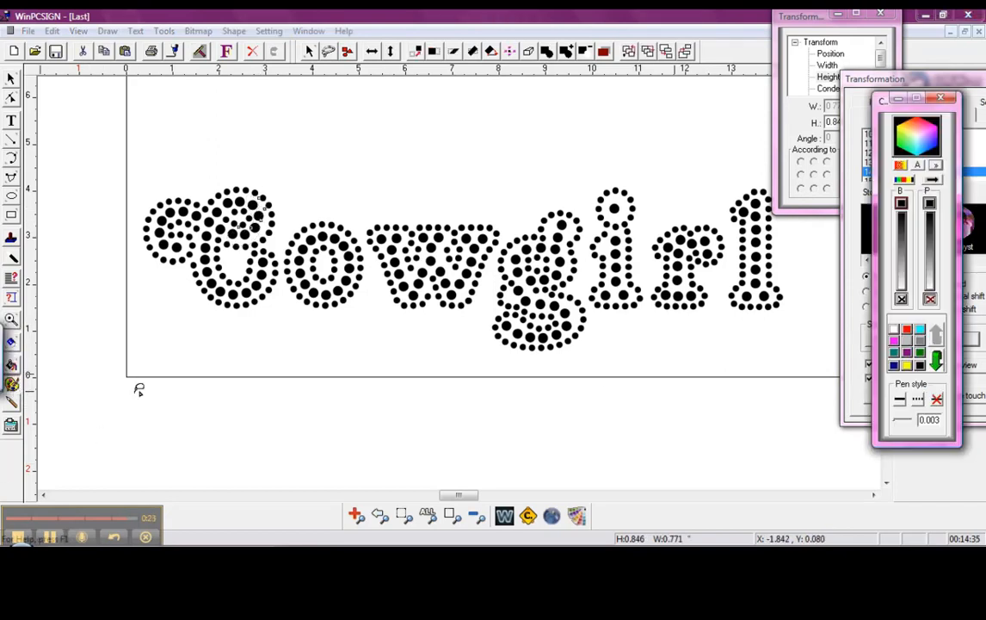
click(907, 365)
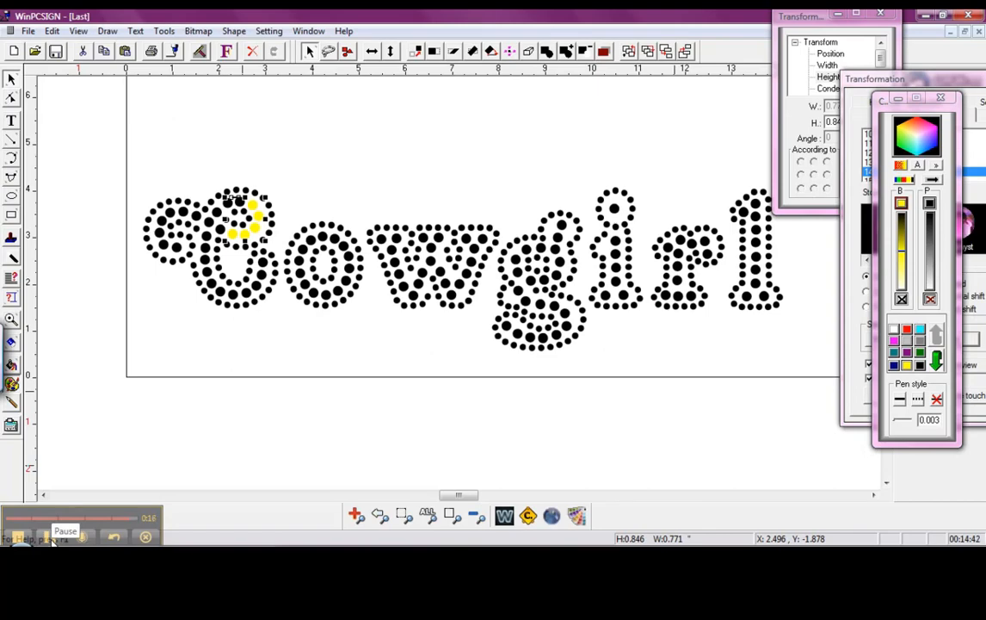
click(46, 539)
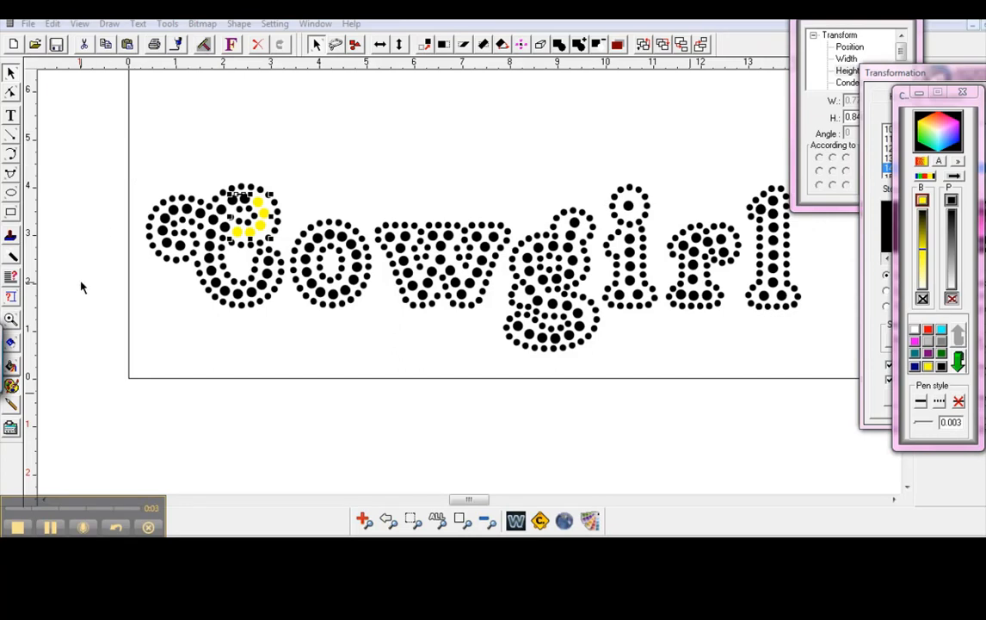
Step: Lasso the remaining large stones along the main stroke of the C and fill them with yellow
click(336, 45)
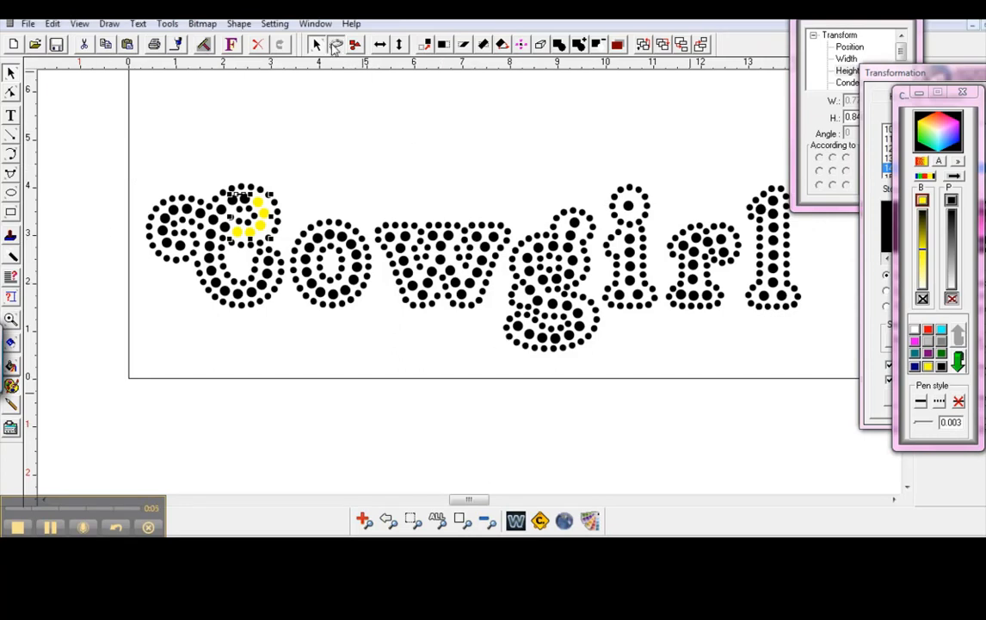
mouse_move(254, 196)
mouse_down()
mouse_move(215, 205)
mouse_move(202, 240)
mouse_move(202, 271)
mouse_move(222, 299)
mouse_move(270, 297)
mouse_move(278, 276)
mouse_move(270, 257)
mouse_move(256, 281)
mouse_move(217, 229)
mouse_move(226, 225)
mouse_move(215, 227)
mouse_move(251, 203)
mouse_up()
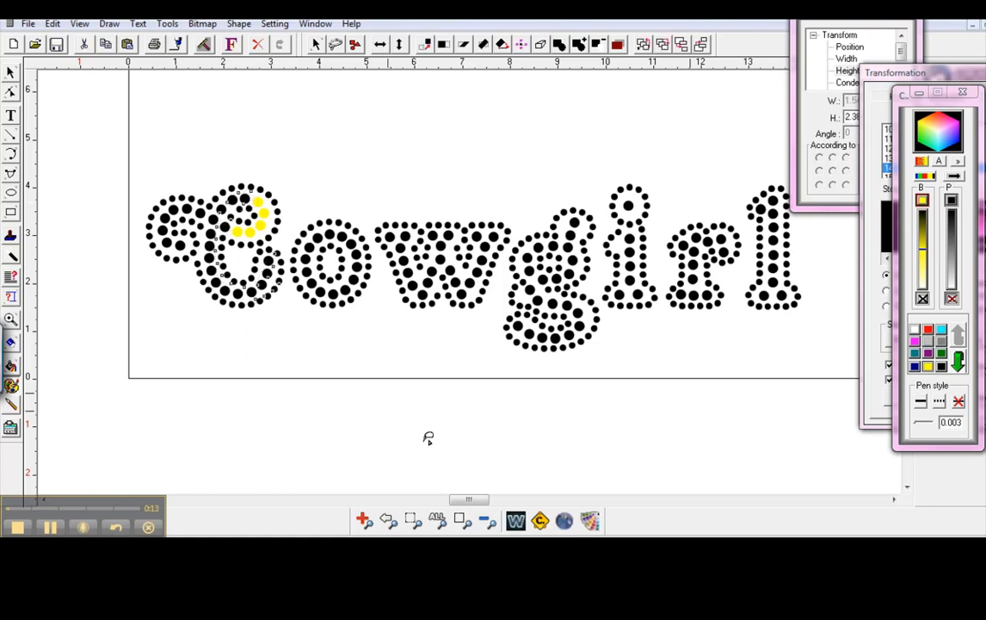
click(929, 367)
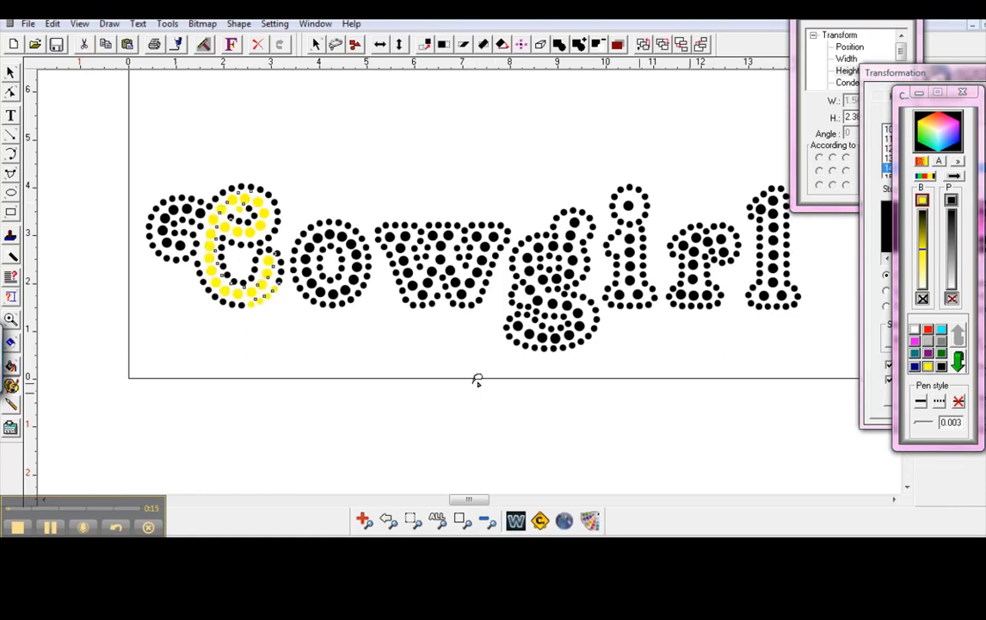
Step: Lasso the small yellow stones at the C's lower-right edge and inside its upper loop and fill them with black
mouse_move(256, 326)
mouse_down()
mouse_move(278, 288)
mouse_move(253, 280)
mouse_move(263, 310)
mouse_move(256, 325)
mouse_up()
click(940, 368)
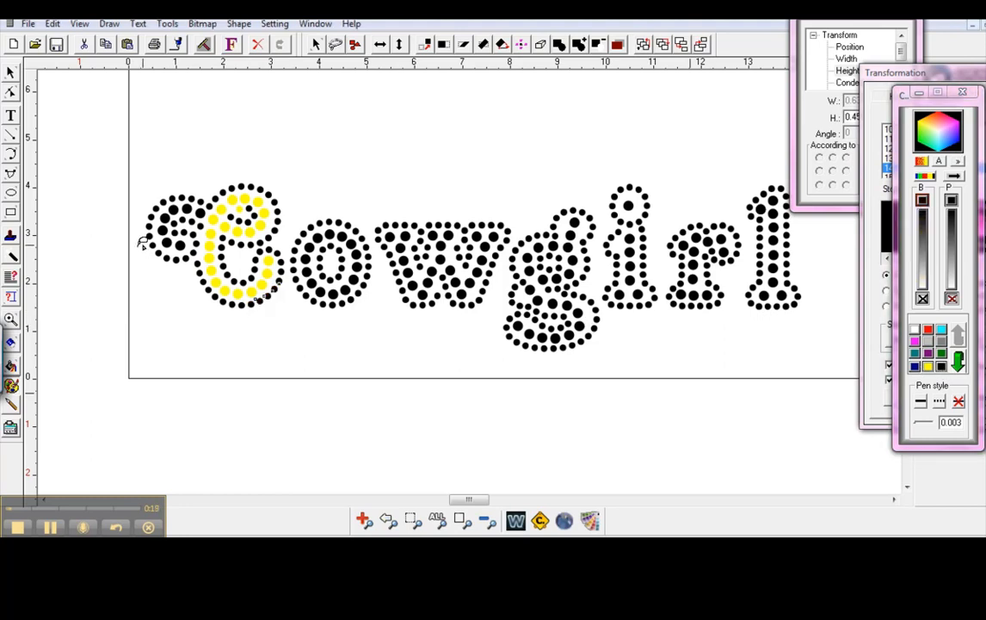
click(213, 184)
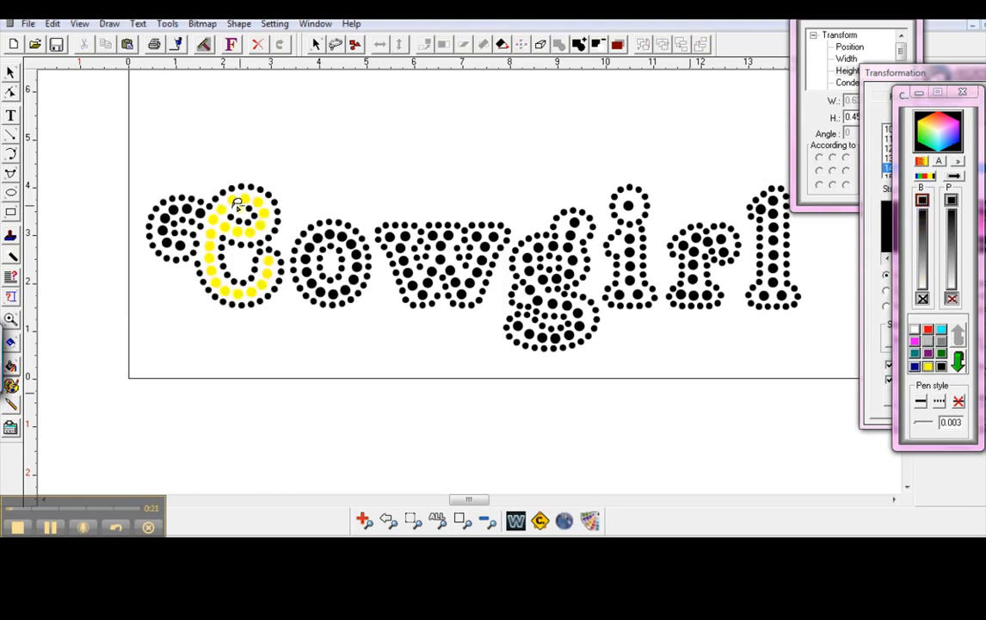
click(240, 206)
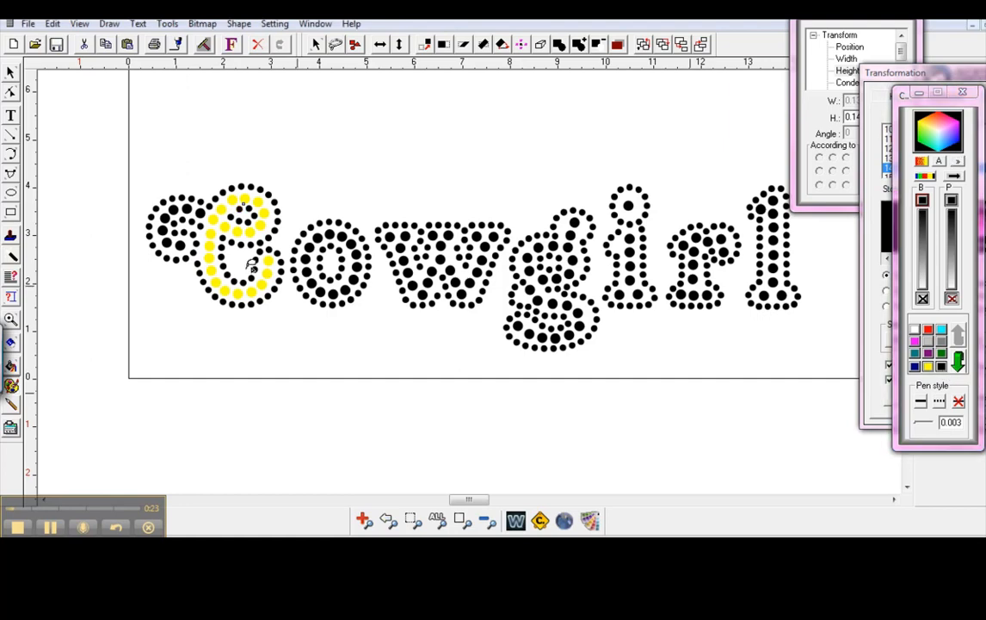
Step: Lasso the large inner stones in the left curl of the C, including the missed one, and fill them with yellow
mouse_move(212, 217)
mouse_down()
mouse_move(171, 203)
mouse_move(153, 217)
mouse_move(153, 239)
mouse_move(188, 245)
mouse_move(164, 231)
mouse_move(202, 212)
mouse_move(176, 211)
mouse_move(203, 201)
mouse_up()
click(927, 366)
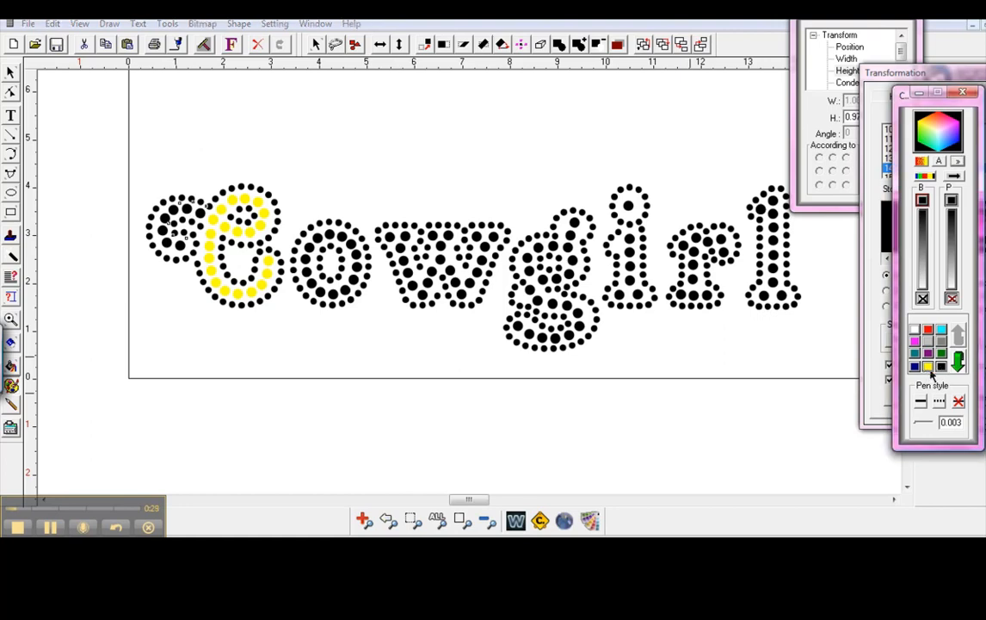
click(162, 215)
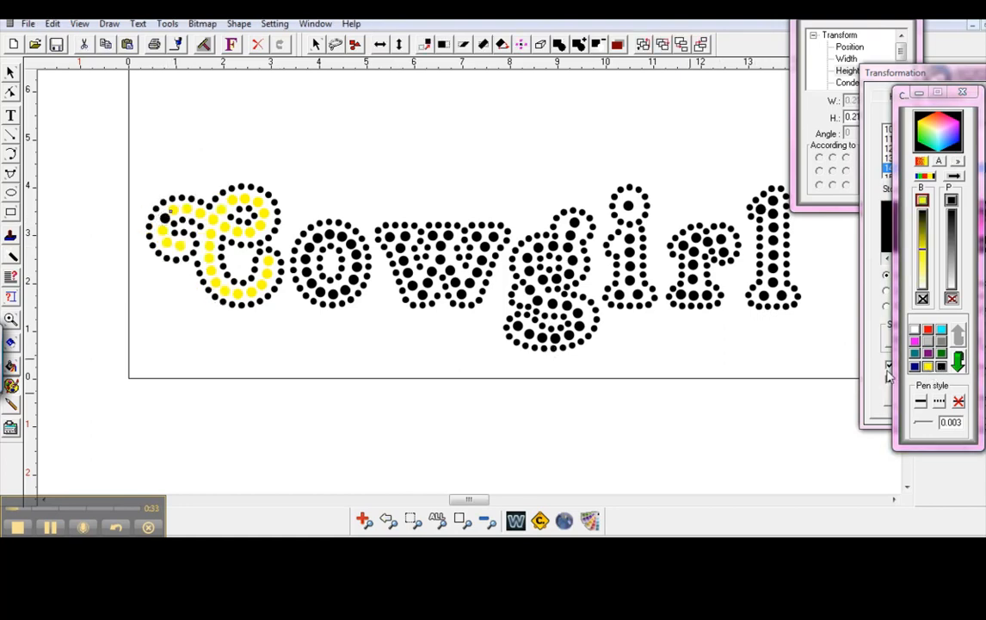
click(927, 367)
Step: Lasso the large inner stones of the o and then of the w and fill them with yellow
mouse_move(357, 235)
mouse_down()
mouse_move(282, 207)
mouse_move(267, 234)
mouse_move(291, 263)
mouse_move(358, 290)
mouse_move(361, 250)
mouse_move(346, 238)
mouse_move(346, 268)
mouse_move(320, 282)
mouse_move(282, 242)
mouse_up()
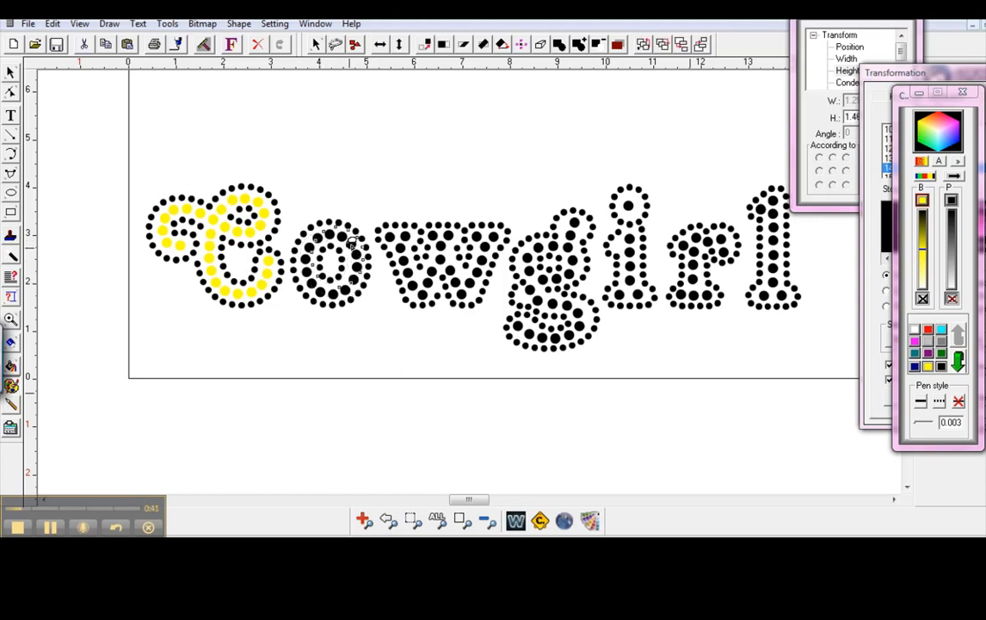
click(921, 367)
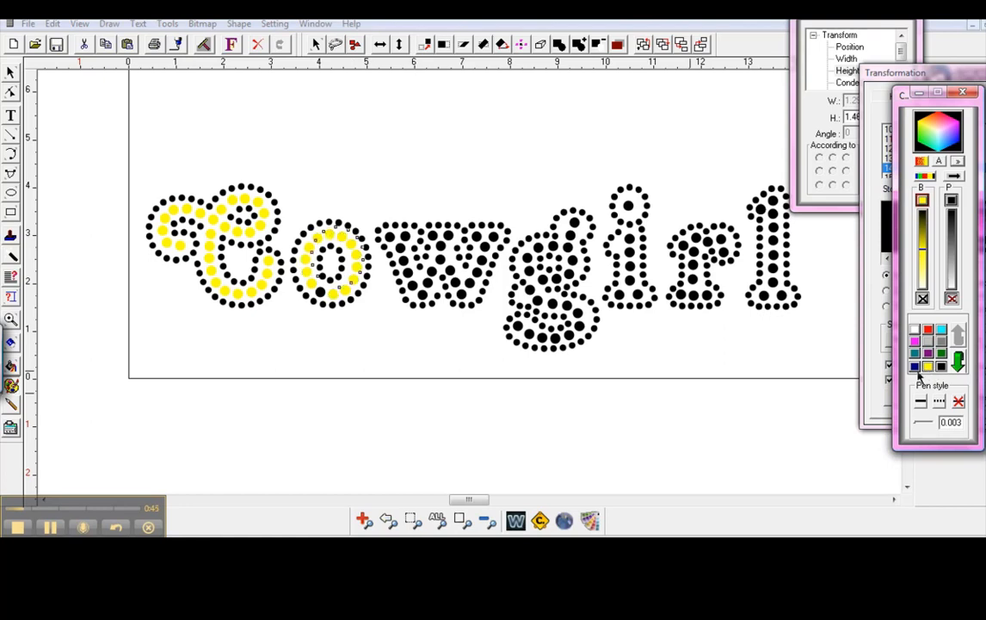
click(319, 284)
drag(320, 293, 337, 293)
click(926, 371)
mouse_move(407, 234)
mouse_down()
mouse_move(423, 299)
mouse_move(439, 268)
mouse_move(462, 297)
mouse_move(497, 234)
mouse_move(473, 231)
mouse_move(466, 267)
mouse_move(448, 257)
mouse_move(454, 231)
mouse_move(432, 236)
mouse_move(434, 247)
mouse_move(408, 269)
mouse_move(389, 226)
mouse_up()
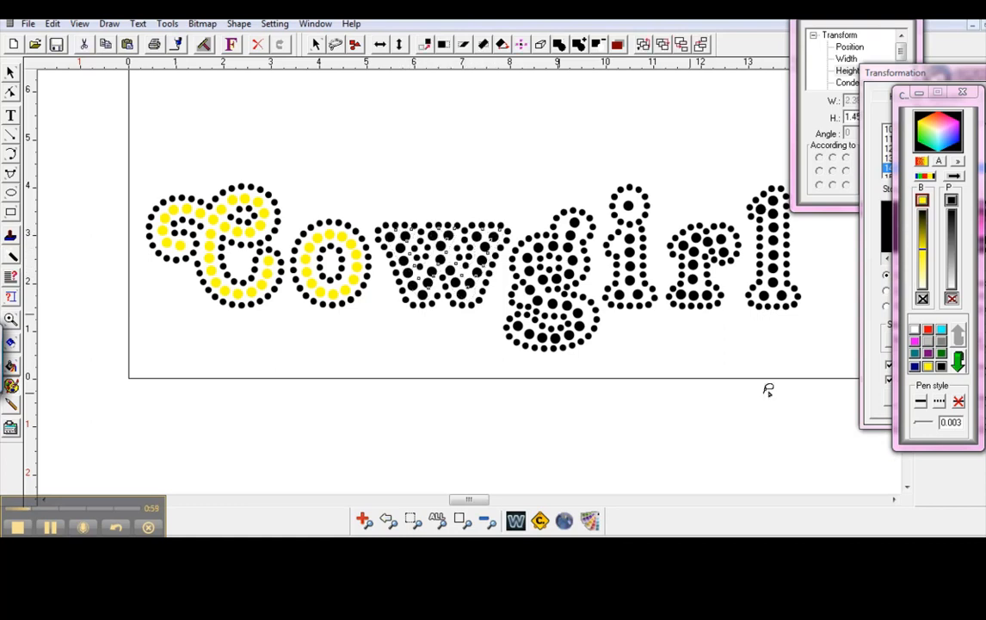
click(927, 367)
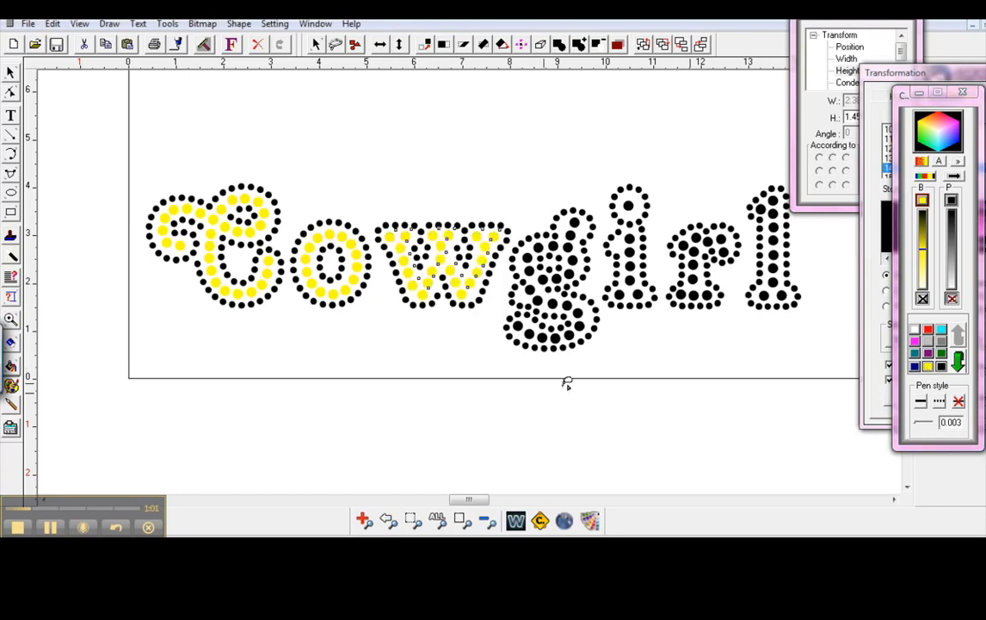